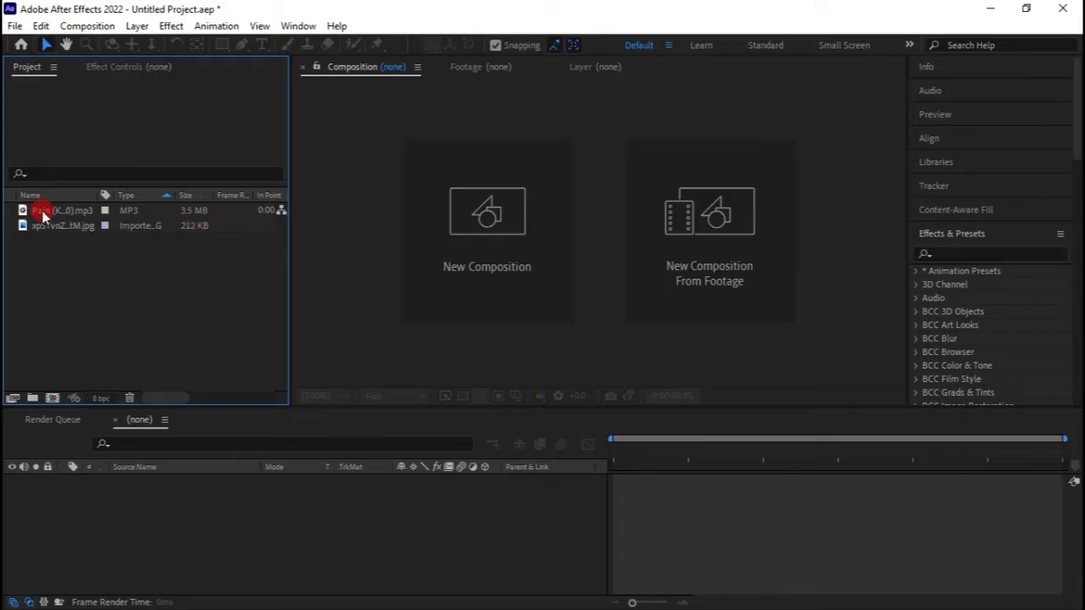
Build a composition from the Pain MP3 and add the rainy-window image, scaled up slightly to fill the frame
left_click_drag(43, 213, 51, 398)
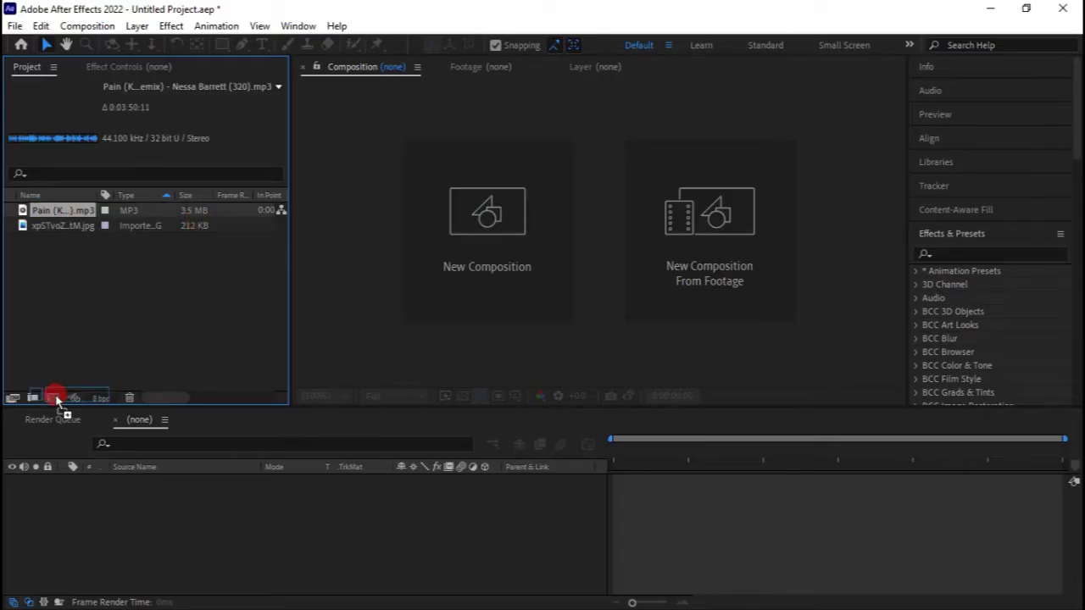
left_click_drag(86, 253, 160, 499)
key("s")
left_click_drag(415, 507, 432, 506)
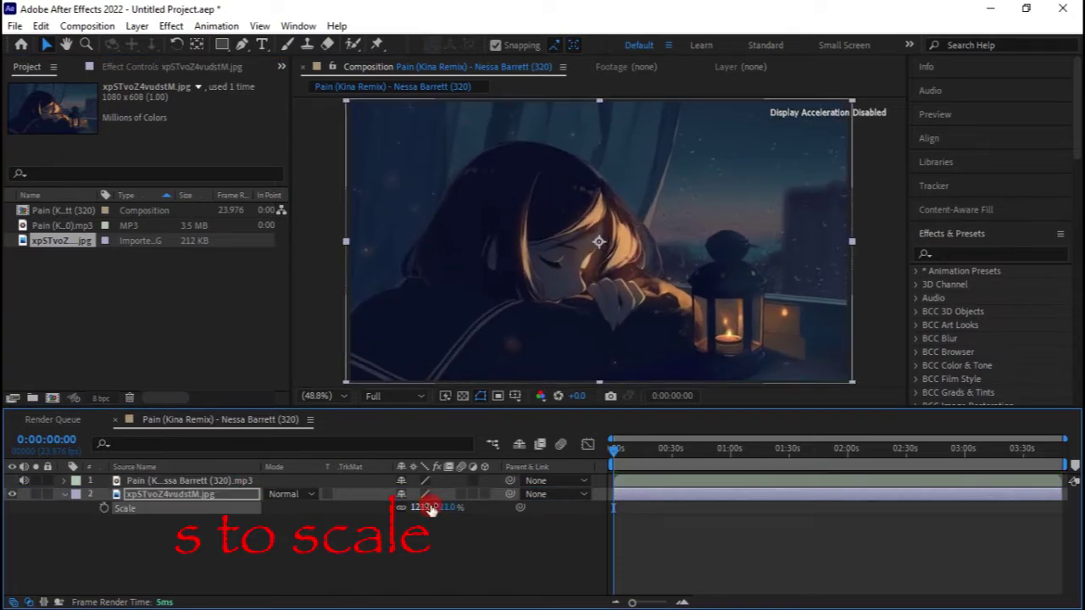
left_click(642, 519)
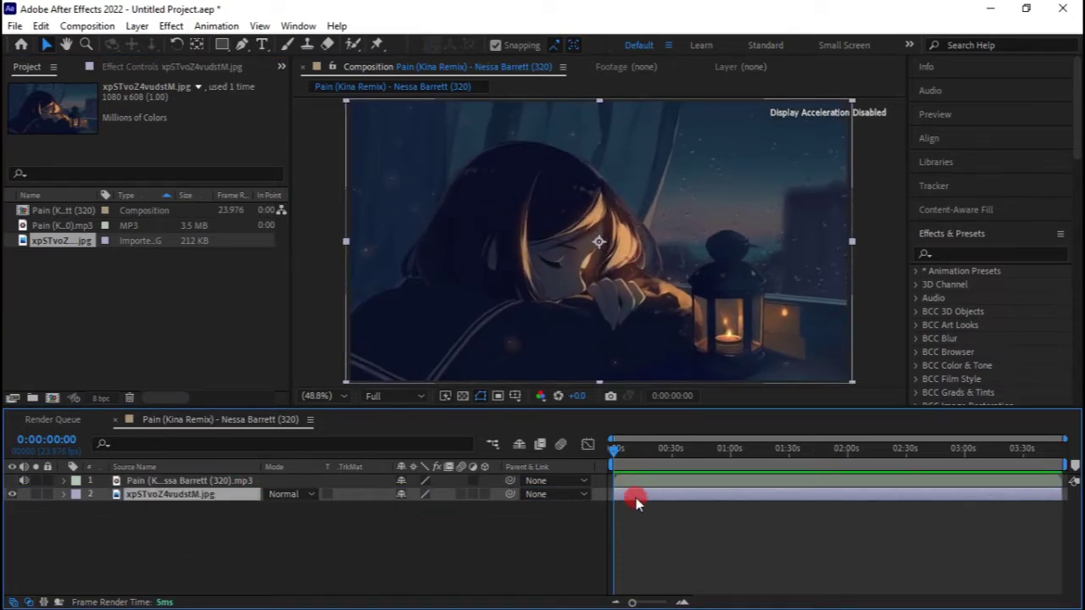
key("ctrl+space")
Apply BCC+Haze to the background image, set its Temperature to -50, and return to the Project panel
type("e")
key("BackSpace")
type("haze")
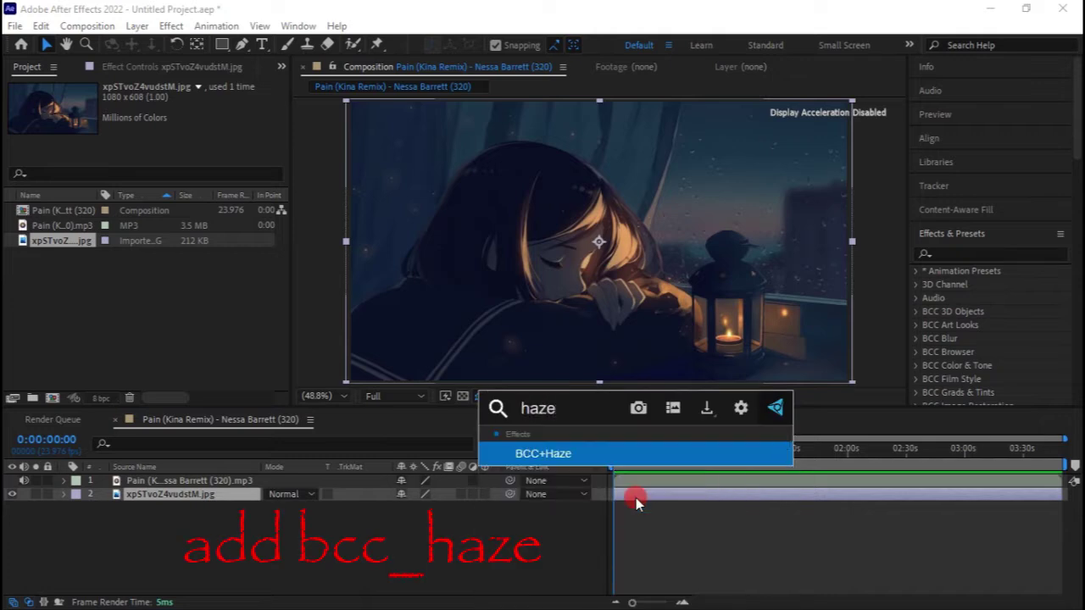
left_click(568, 449)
left_click(191, 69)
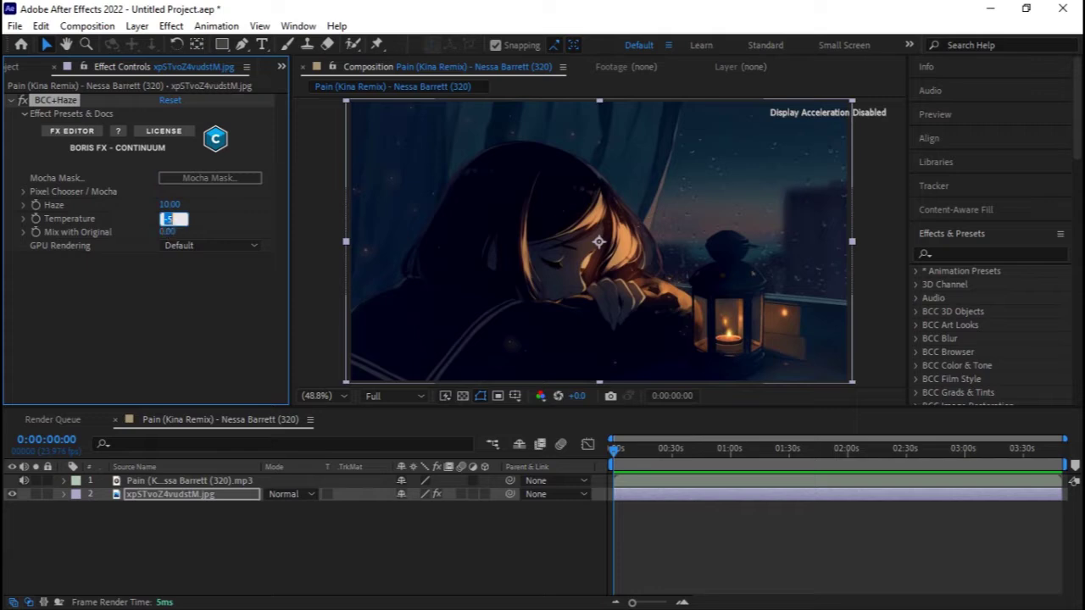
key("Return")
left_click(507, 544)
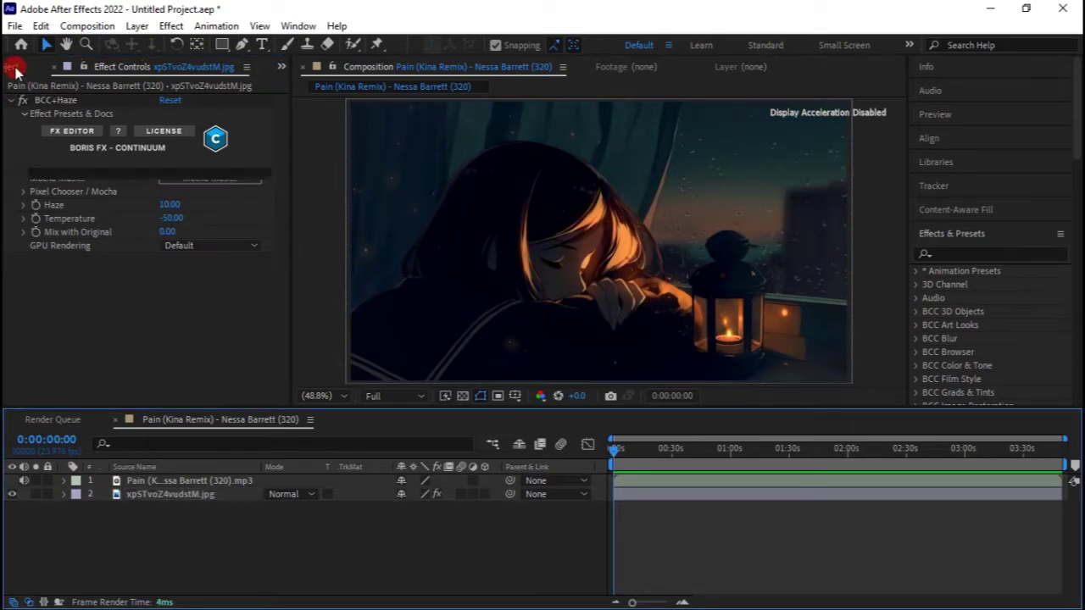
left_click(30, 68)
left_click(697, 532)
right_click(696, 529)
Add a new black solid and apply Audio Spectrum to it
mouse_move(763, 336)
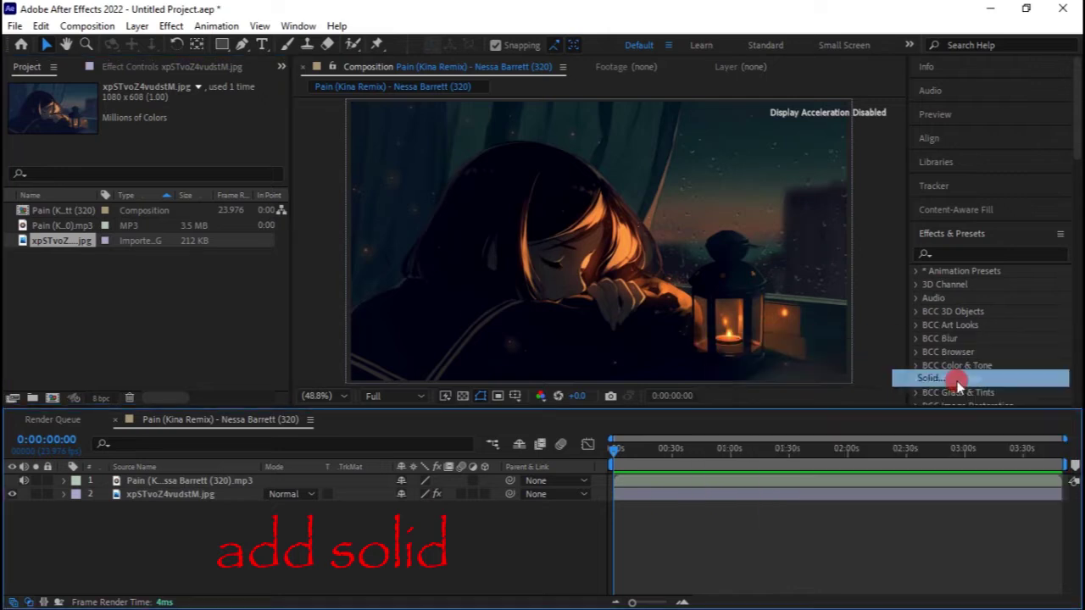
left_click(956, 379)
left_click(599, 437)
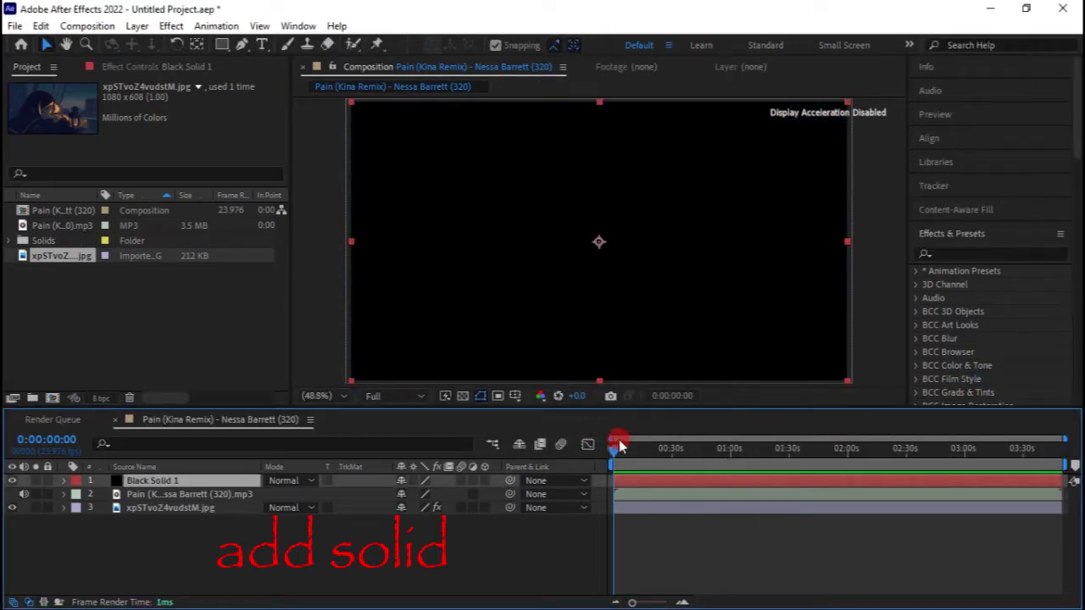
key("ctrl+space")
type("aud")
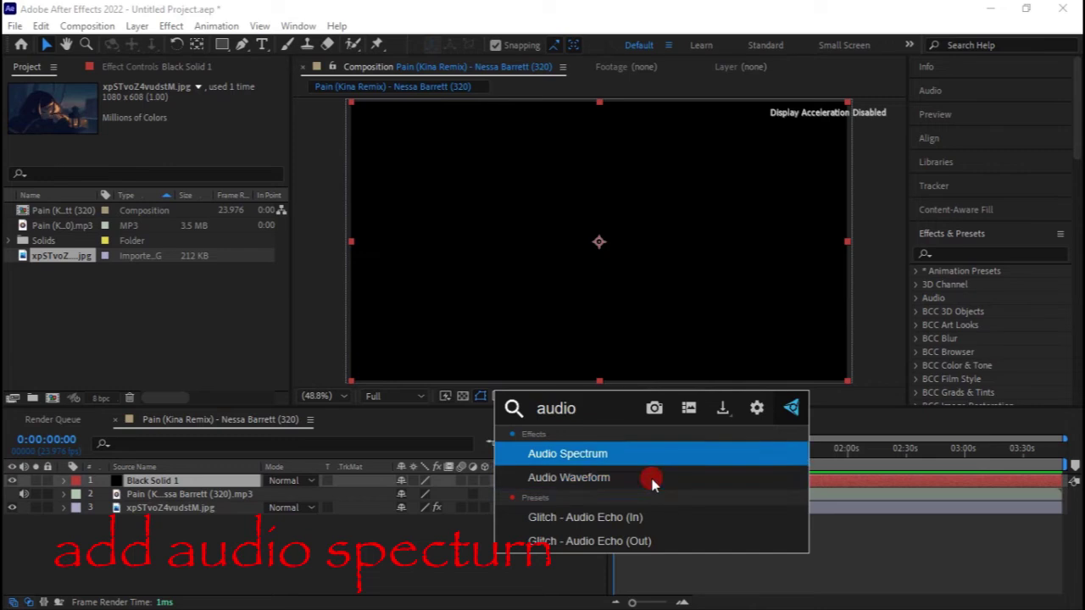
left_click(580, 455)
Set the spectrum's Audio Layer to the Pain song and start a Pen mask in the upper right
left_click(146, 66)
left_click(186, 112)
left_click(219, 171)
left_click(241, 44)
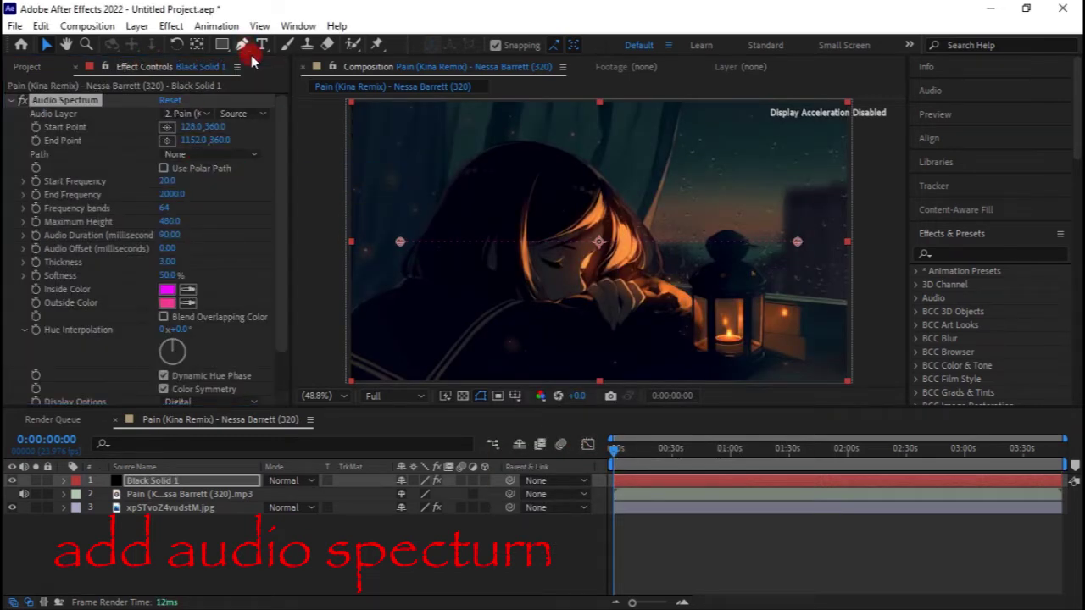
left_click(679, 219)
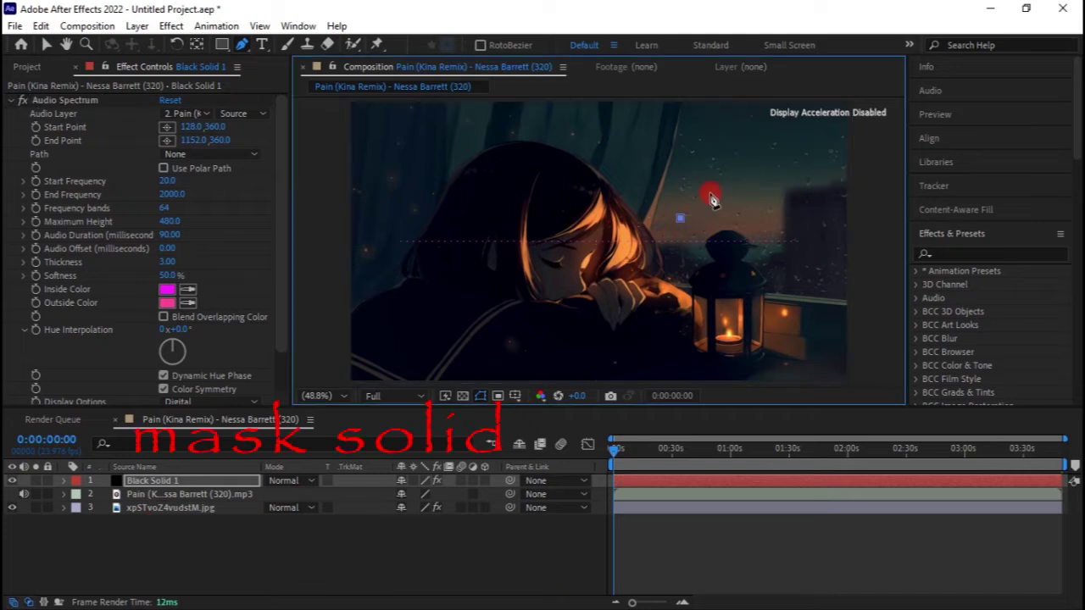
Draw a wavy curved mask and set the spectrum's Path to Mask 1
left_click_drag(716, 195, 726, 202)
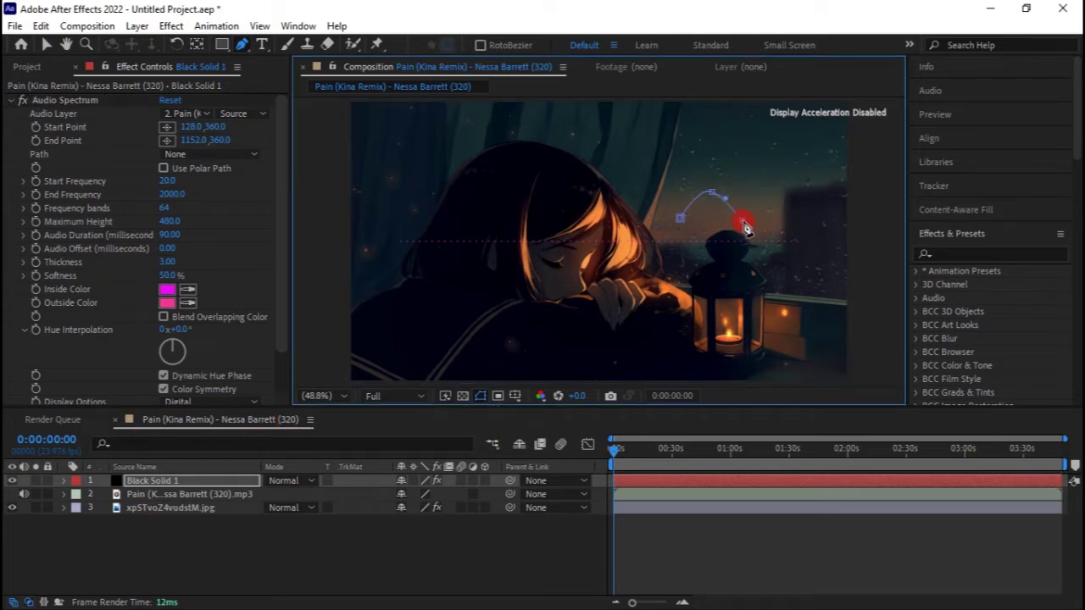
left_click_drag(802, 220, 817, 226)
left_click(830, 209)
left_click(511, 292)
left_click(215, 153)
Scale the black solid to 117% and shift it left via Position
left_click(180, 166)
left_click(719, 292)
left_click(683, 388)
left_click(650, 482)
key("s")
left_click(429, 495)
left_click_drag(430, 495, 455, 501)
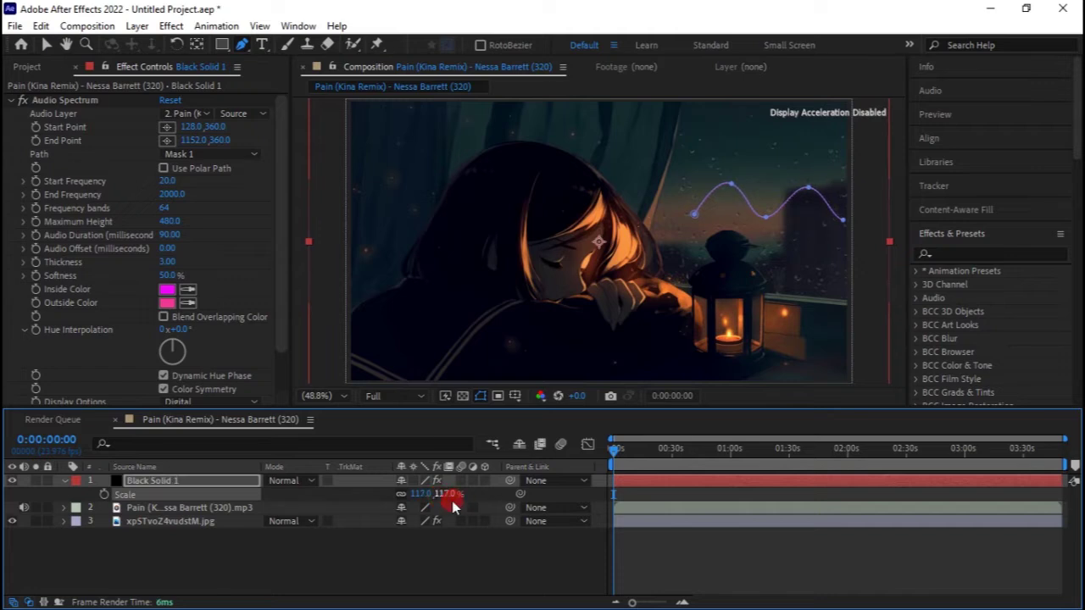
key("p")
left_click_drag(408, 494, 369, 498)
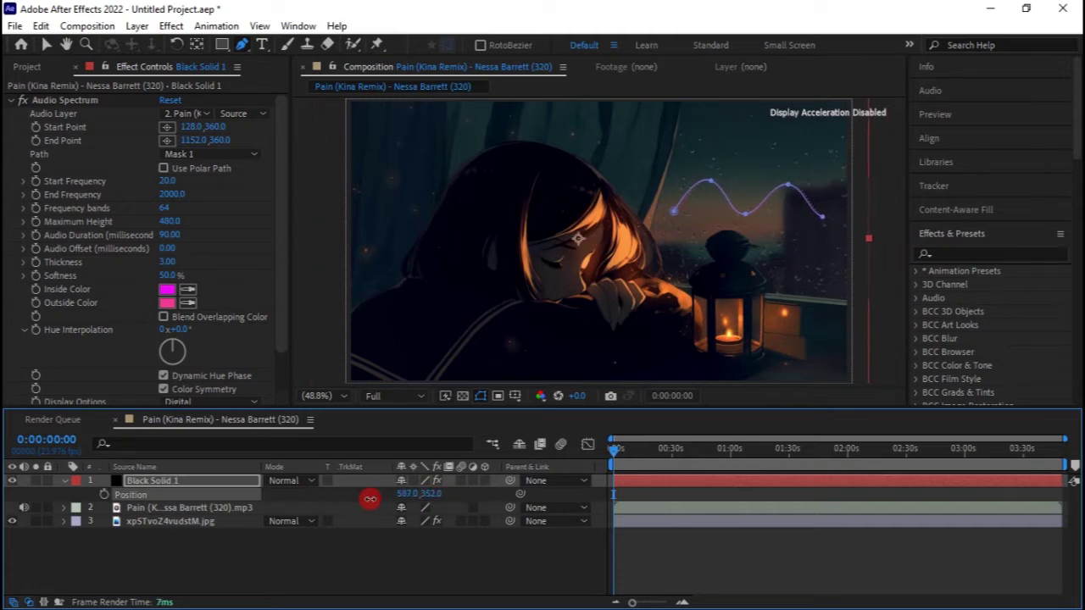
left_click(650, 523)
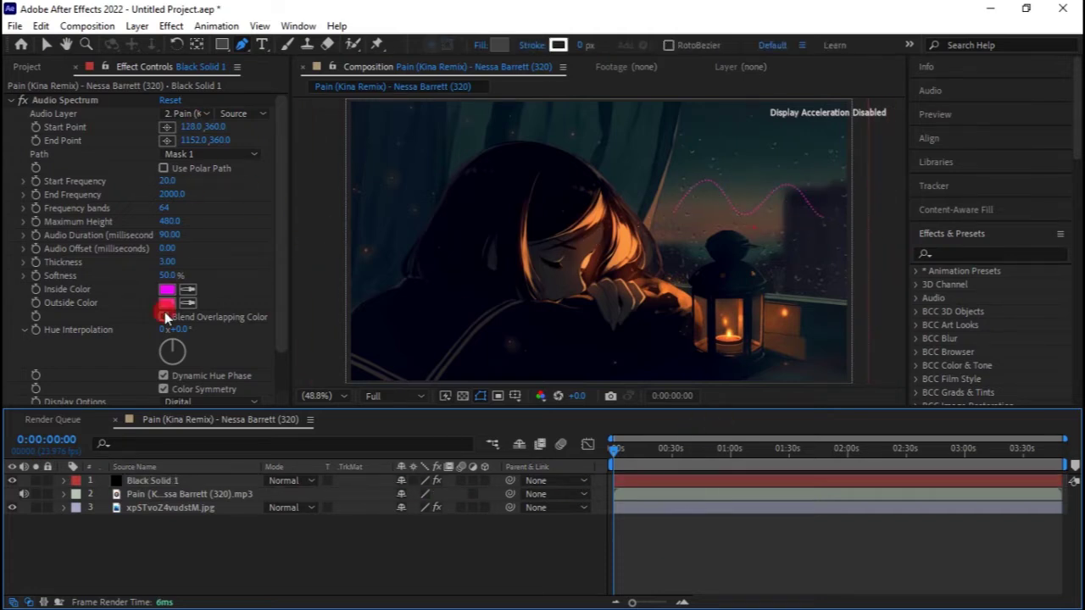
Set the spectrum's Inside and Outside Color to lantern orange (D5652D)
left_click(166, 289)
left_click(519, 330)
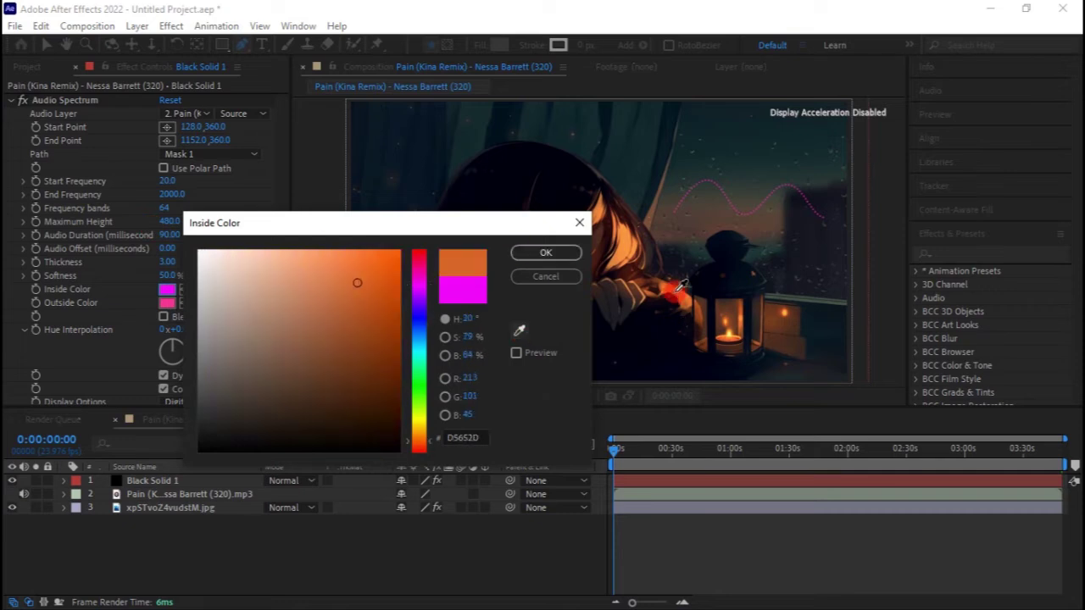
left_click(679, 288)
left_click(188, 302)
left_click(166, 289)
Display the spectrum as Analog lines on Side A & B, then move the playhead to about 1:17
scroll(209, 339, "down", 2)
left_click(209, 360)
left_click(212, 392)
left_click(212, 370)
left_click(225, 414)
left_click(480, 562)
left_click(627, 449)
left_click_drag(653, 460, 765, 480)
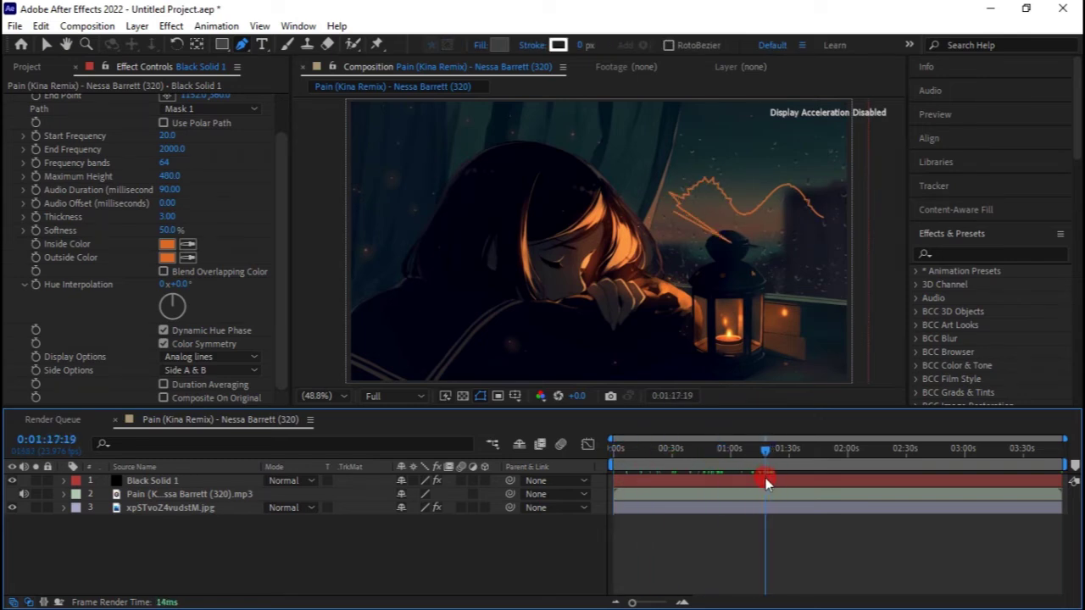
Set the spectrum's Start Frequency to 10 and End Frequency to 1500
left_click(170, 138)
left_click(170, 137)
type("10")
key("Return")
left_click(172, 150)
left_click(185, 128)
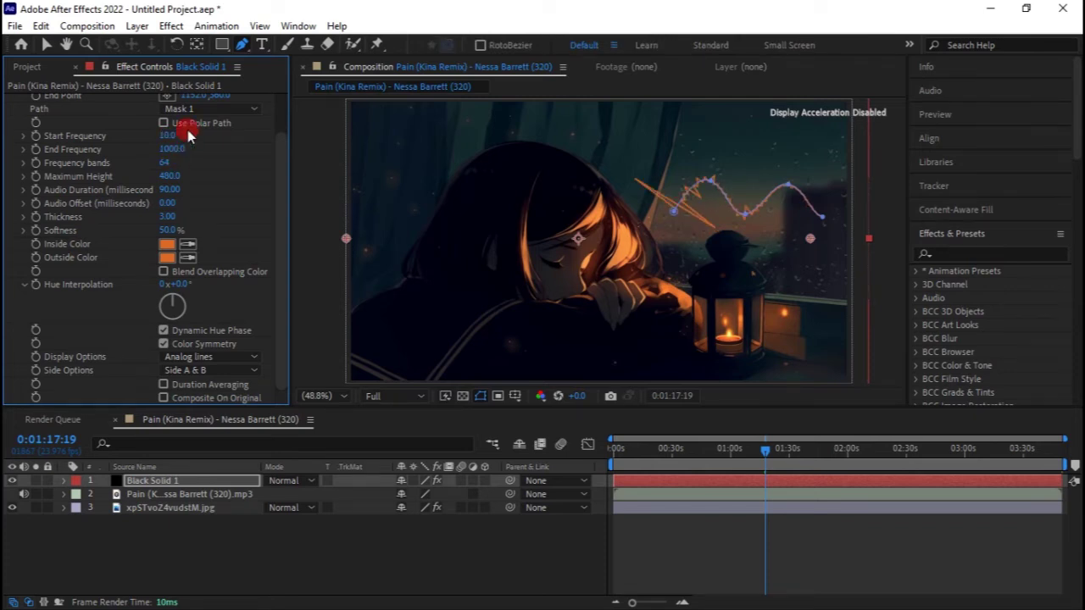
left_click(171, 180)
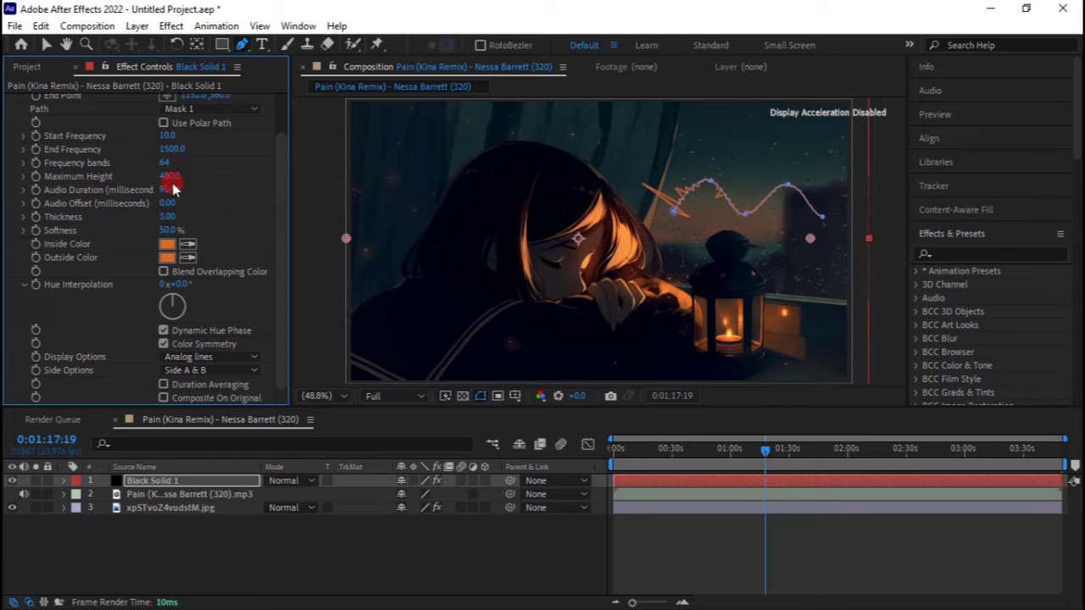
Lengthen the Audio Duration, keep Audio Offset 0, and set line Thickness to 4
left_click_drag(170, 190, 172, 190)
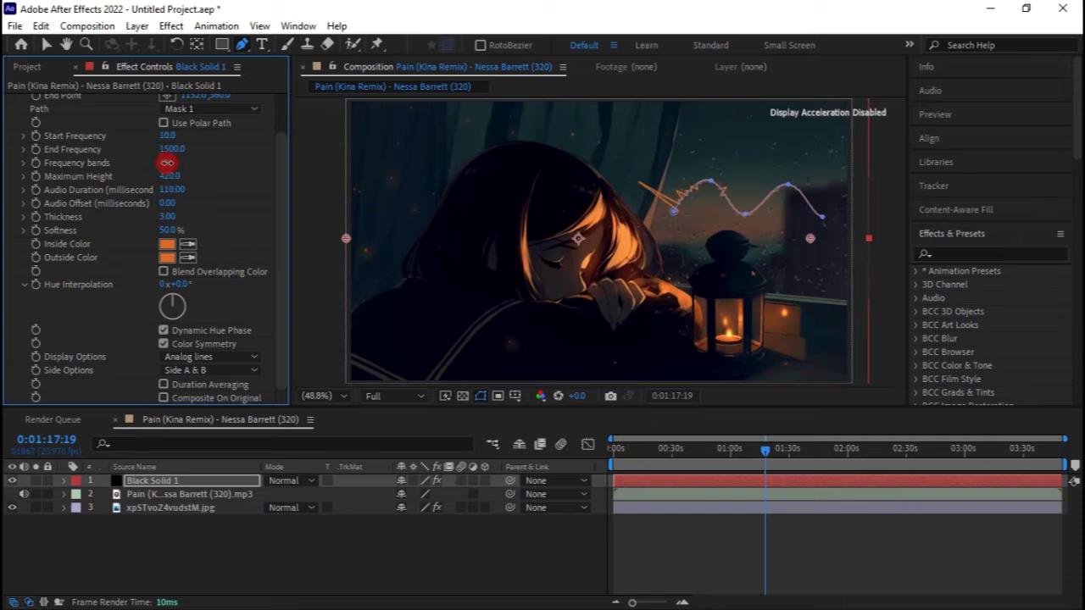
key("Tab")
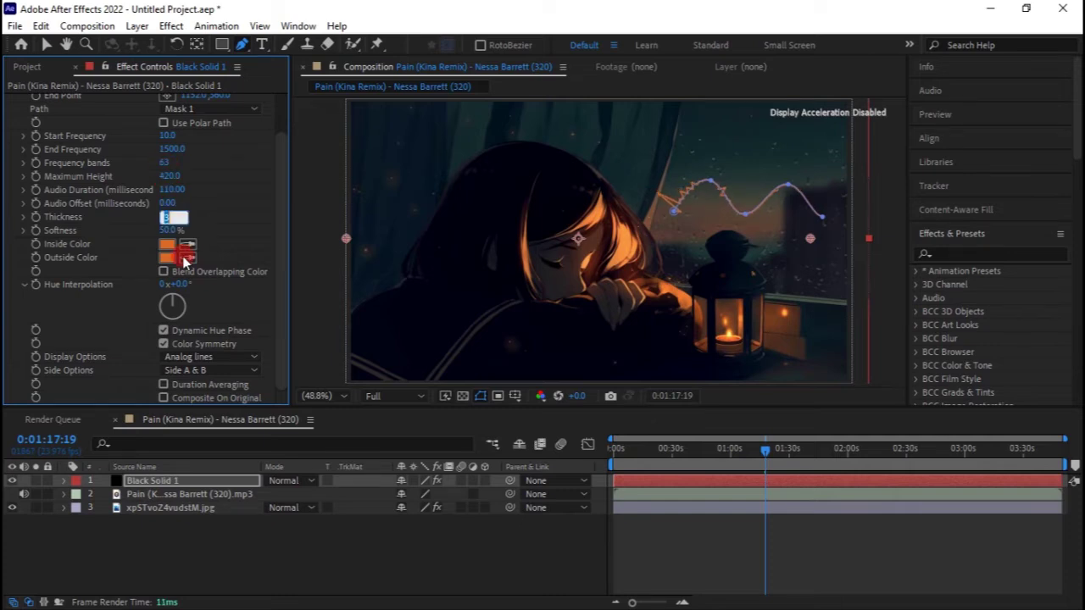
type("5")
left_click(172, 218)
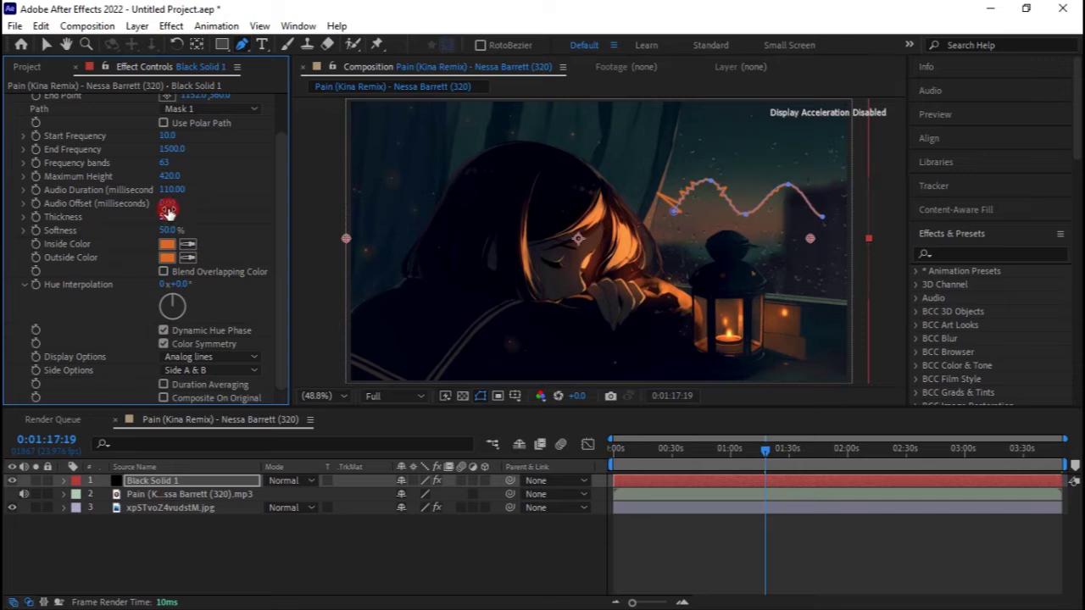
left_click(623, 519)
left_click_drag(160, 217, 154, 213)
left_click(792, 486)
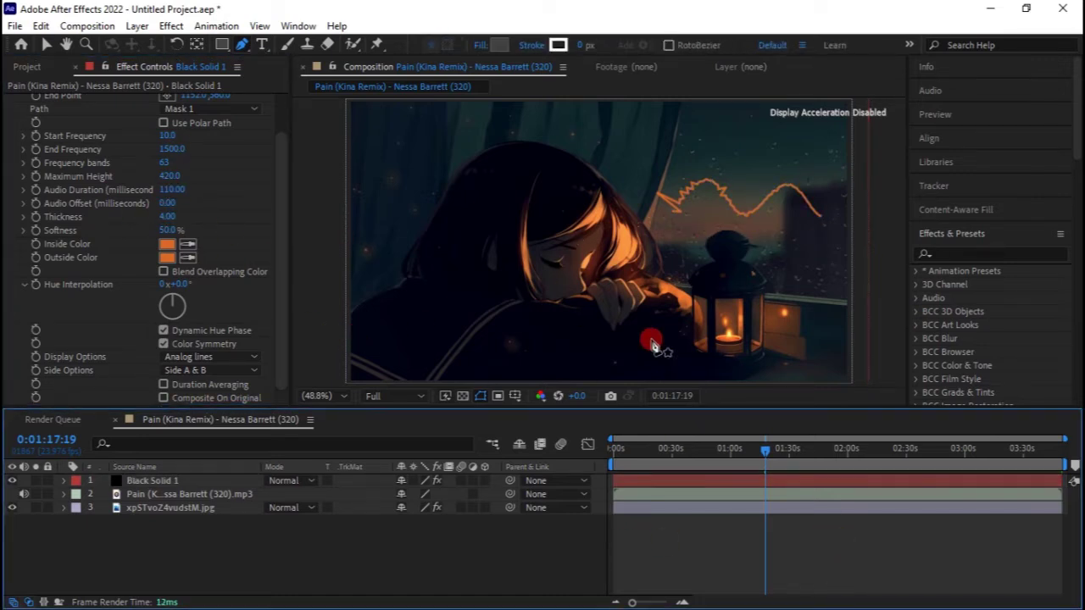
Nudge the black solid's Position slightly to the right
left_click(737, 480)
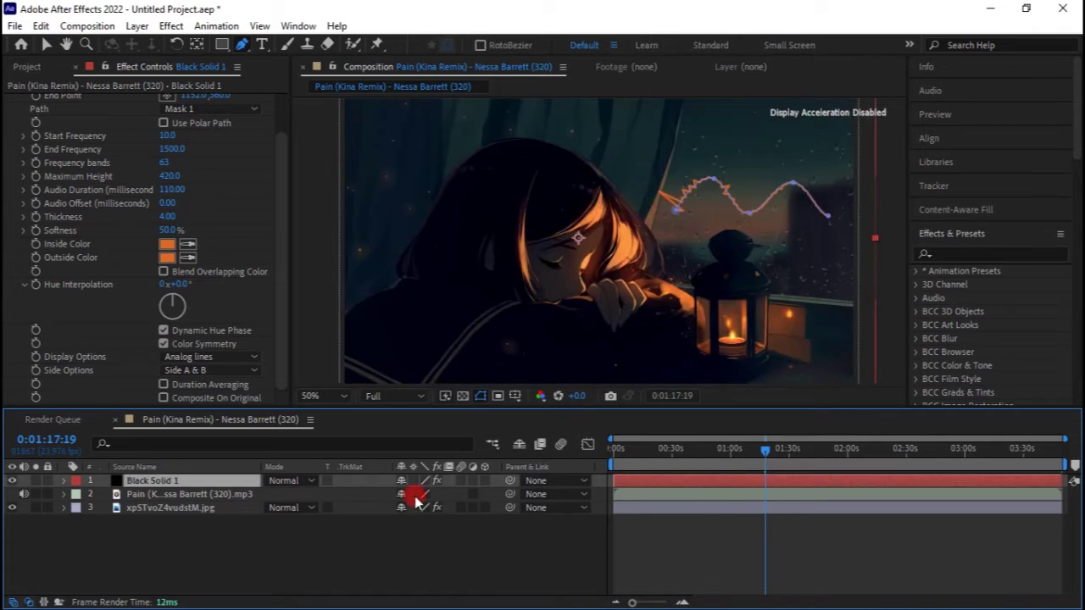
key("p")
left_click_drag(409, 493, 427, 493)
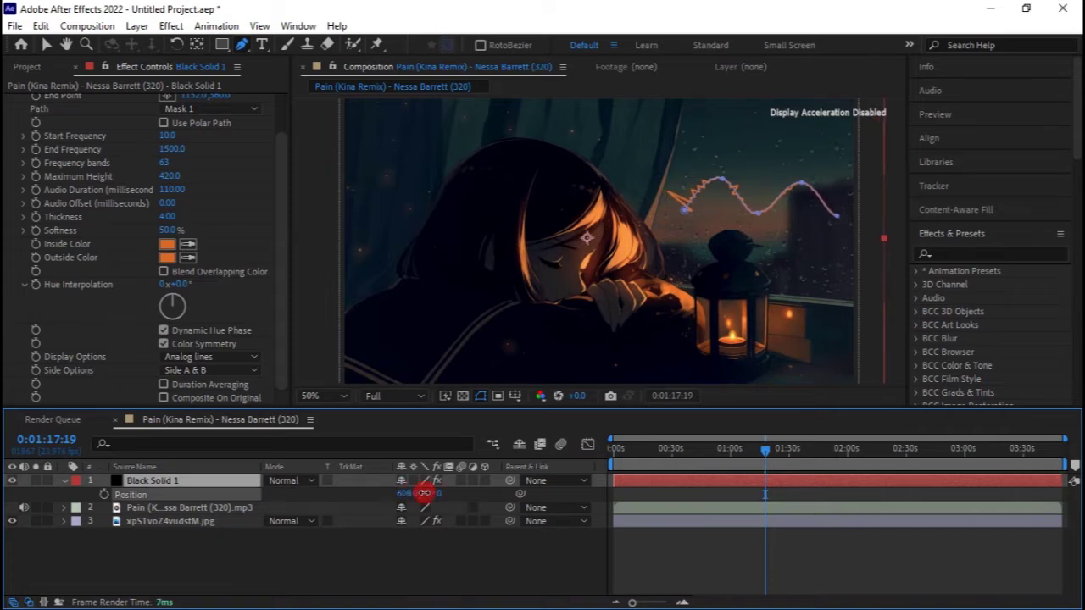
key("p")
left_click(675, 514)
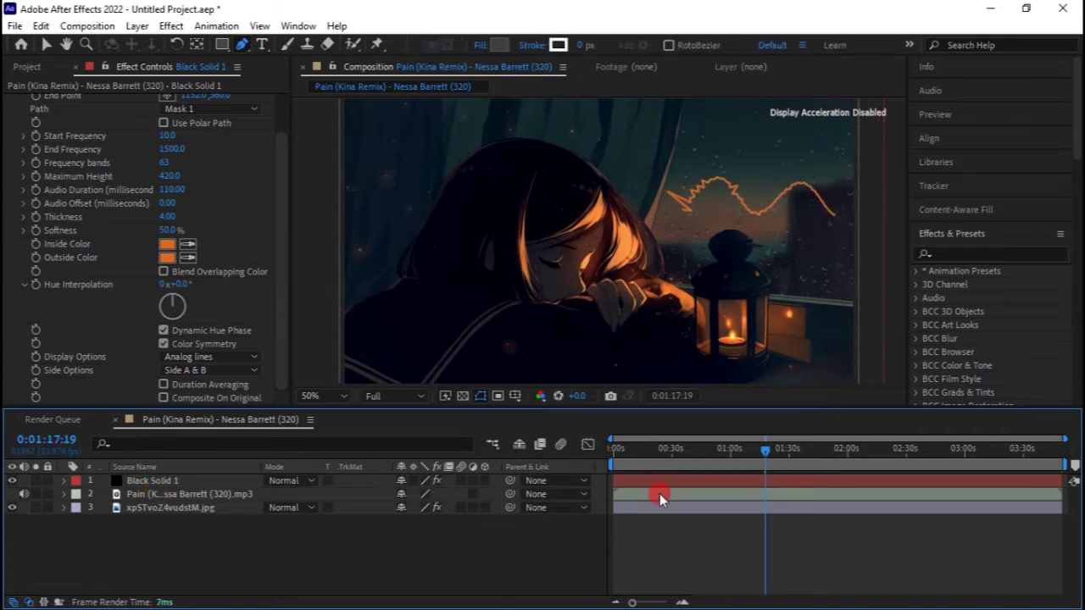
Run Keyframe Assistant > Convert Audio to Keyframes on the Pain song layer
right_click(727, 494)
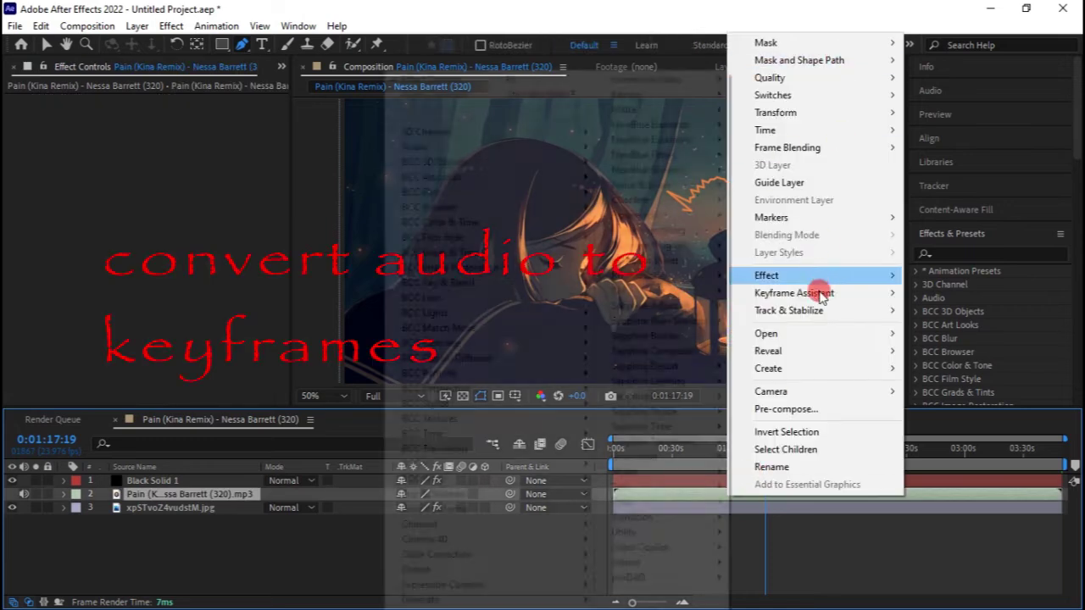
mouse_move(820, 293)
left_click(644, 294)
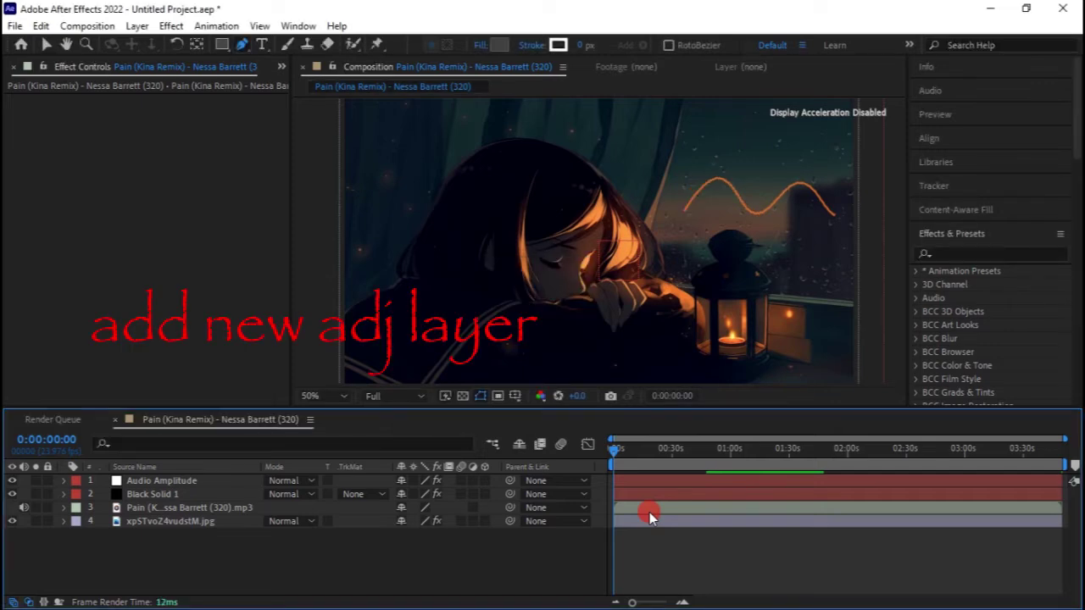
Add an adjustment layer, rename it 'effect', and place it below Audio Amplitude
right_click(383, 572)
mouse_move(446, 385)
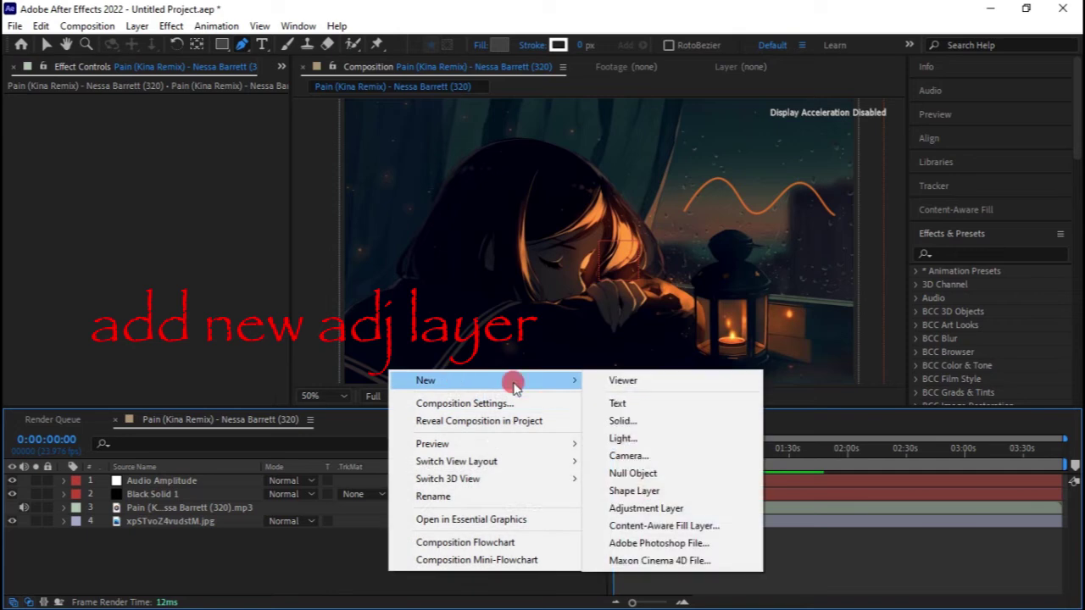
left_click(661, 506)
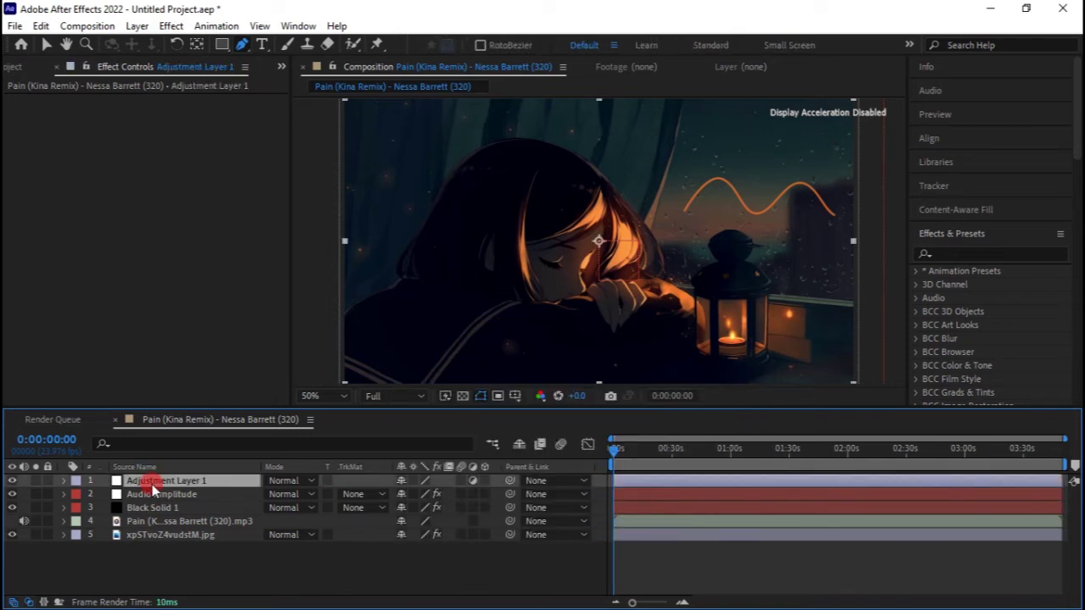
right_click(191, 489)
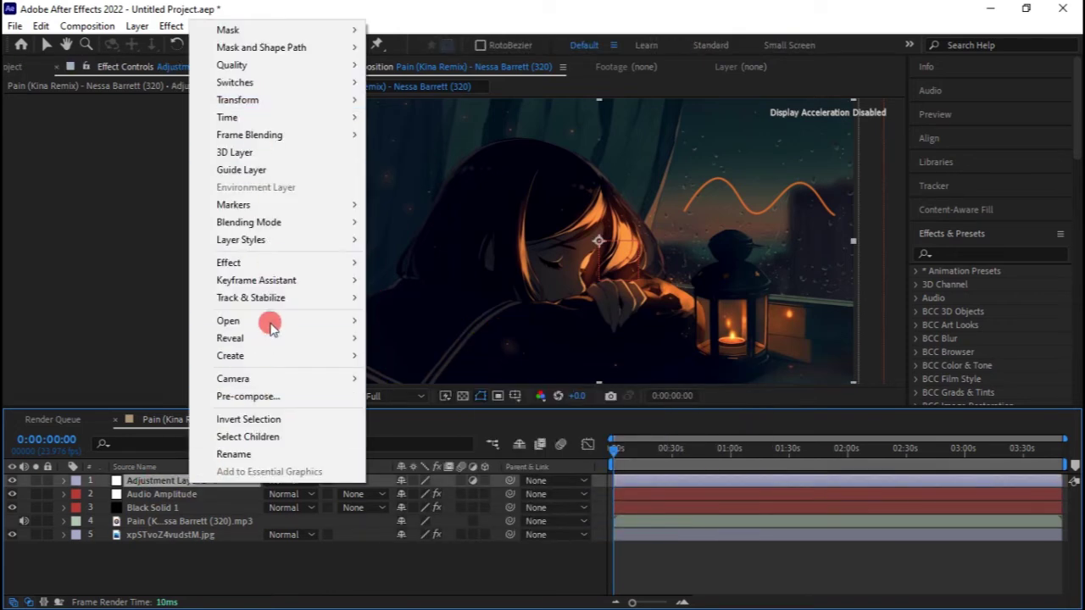
mouse_move(254, 224)
left_click(263, 454)
type("e")
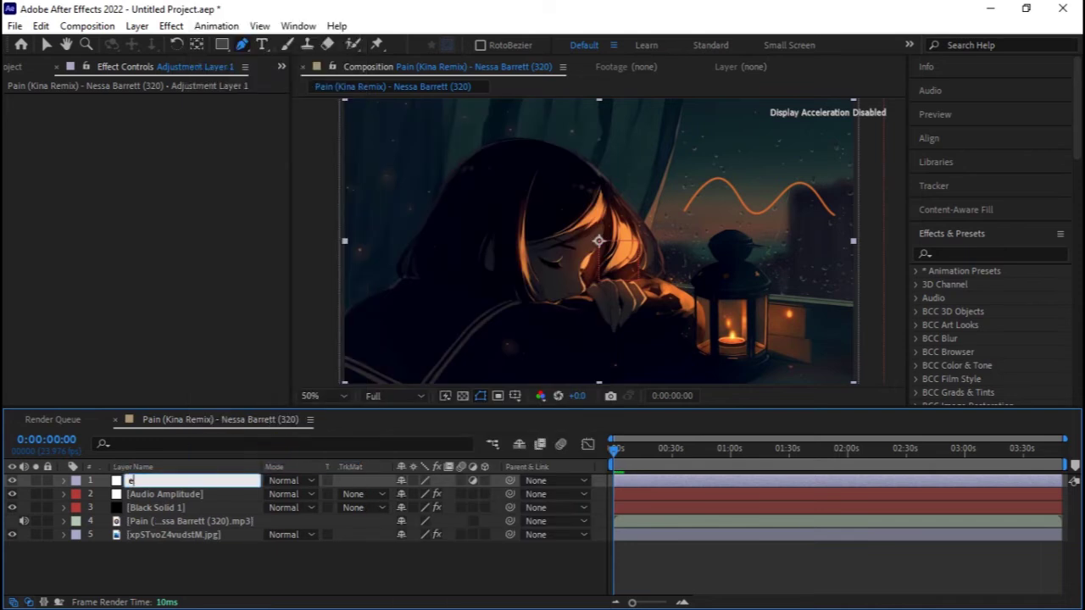
type("ct")
key("Return")
left_click_drag(178, 484, 182, 499)
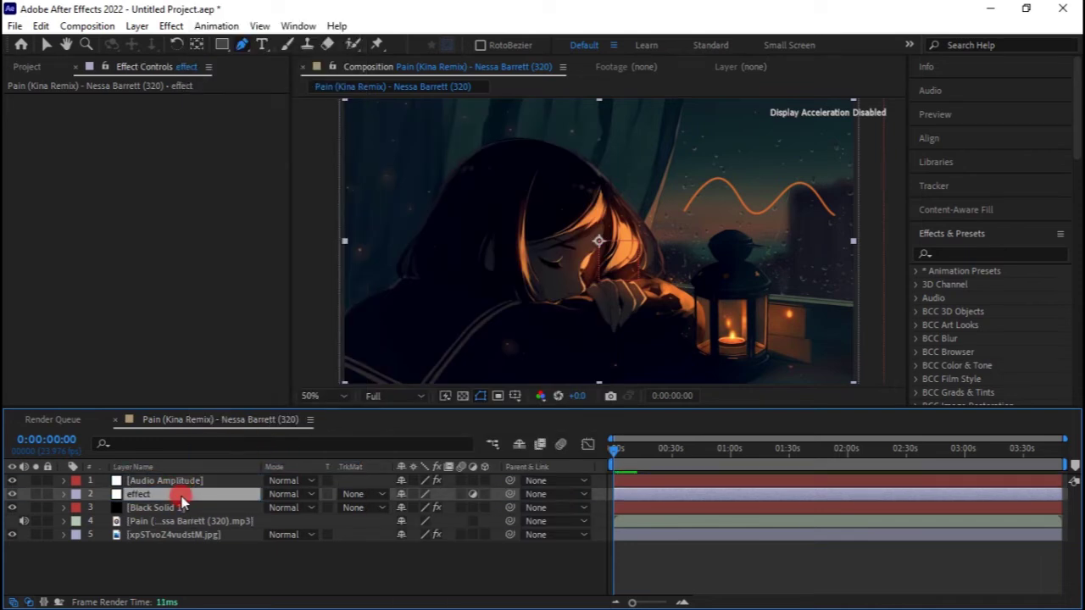
Apply the Exposure effect to the 'effect' layer
key("ctrl+space")
type("ex")
left_click(63, 479)
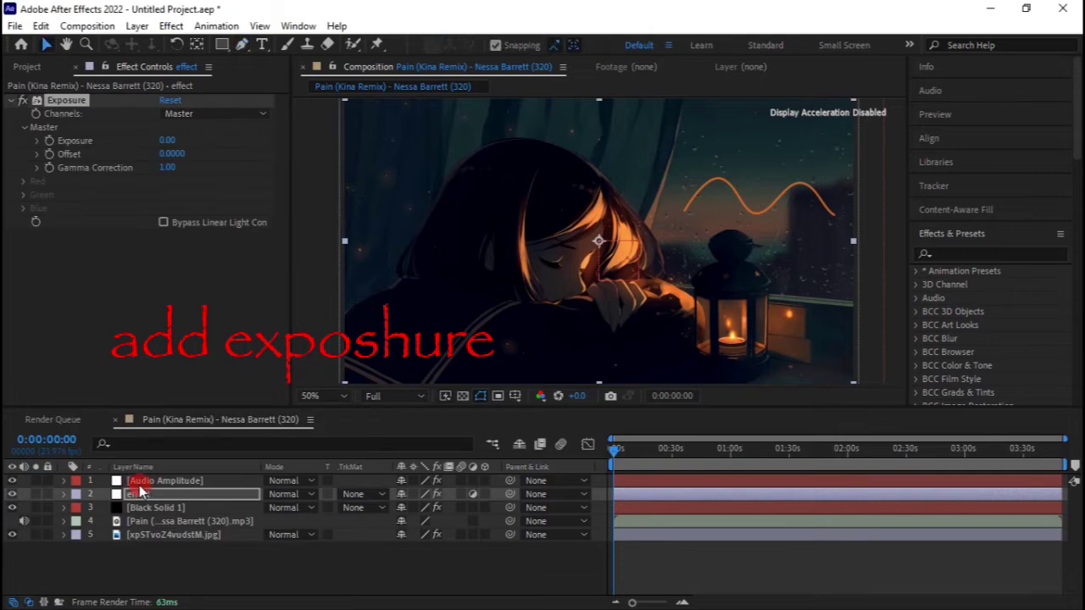
Delete the Left and Right Channel effects from Audio Amplitude, keeping only Both Channels
left_click(142, 481)
key("u")
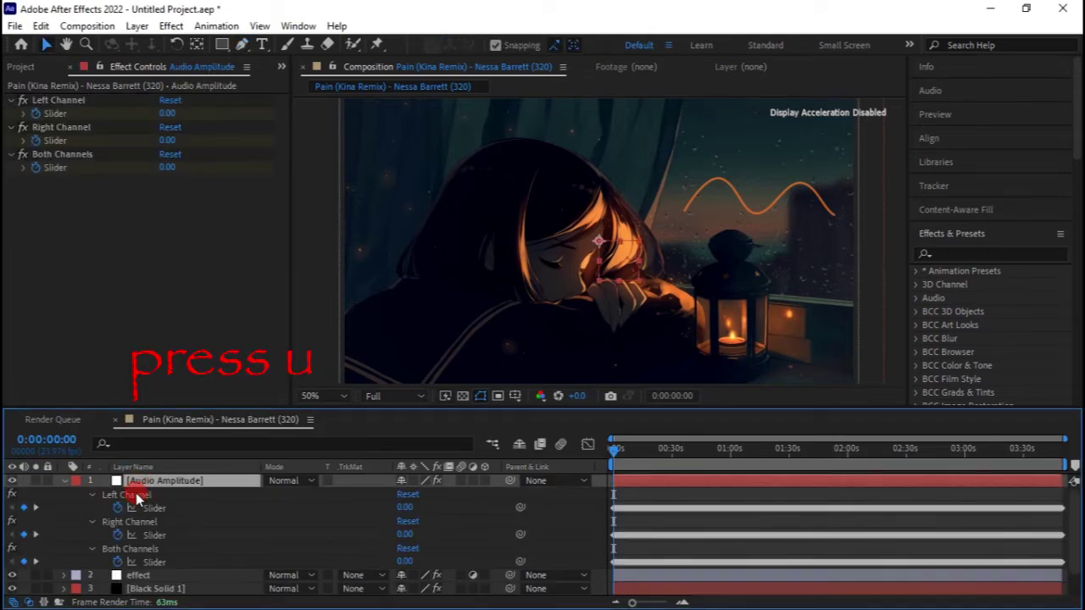
left_click(136, 494)
key("Delete")
left_click(135, 494)
key("Delete")
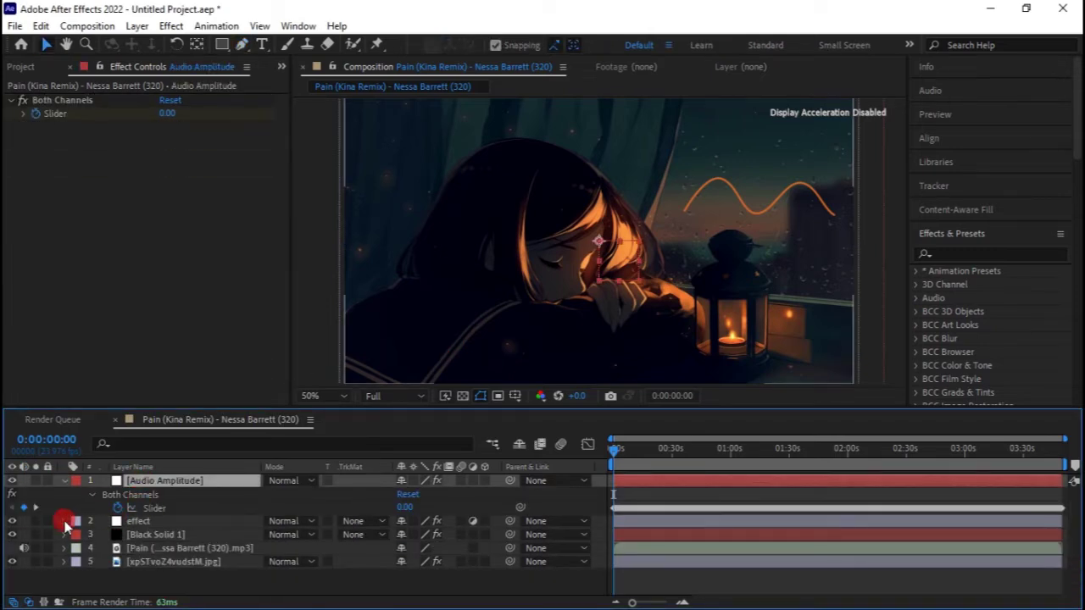
Write an Exposure expression that pick-whips the Both Channels slider into a variable and feeds linear()
left_click(125, 523)
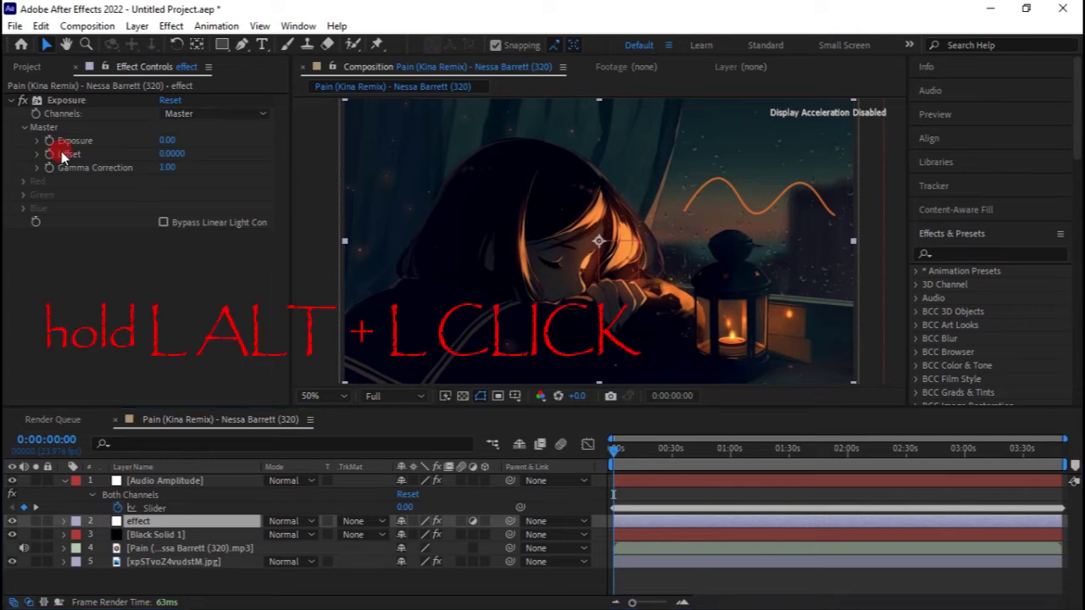
left_click(50, 141, "alt")
left_click_drag(442, 592, 155, 500)
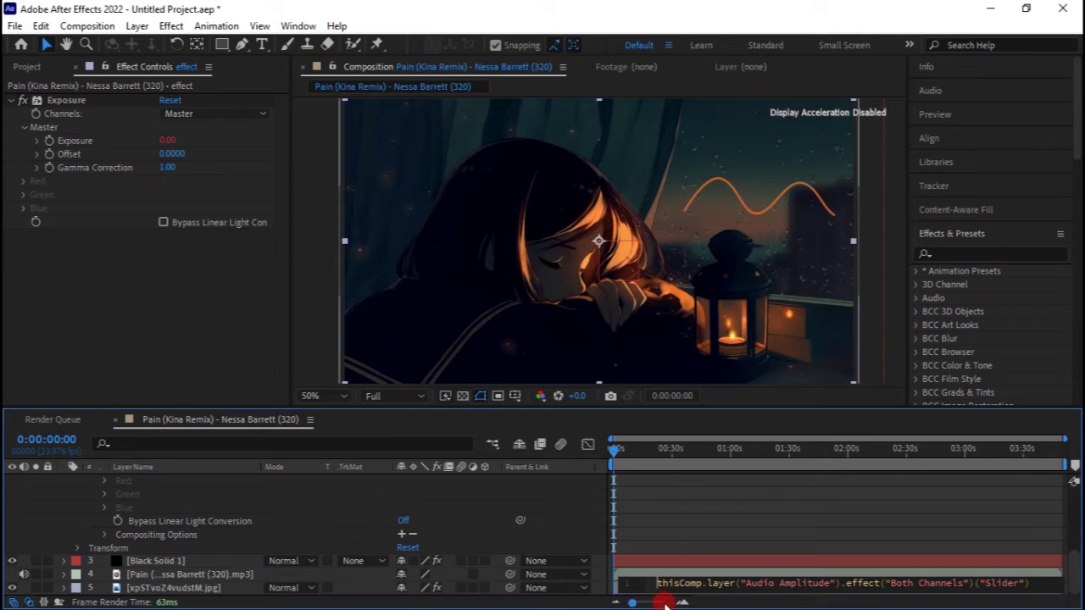
type("var d")
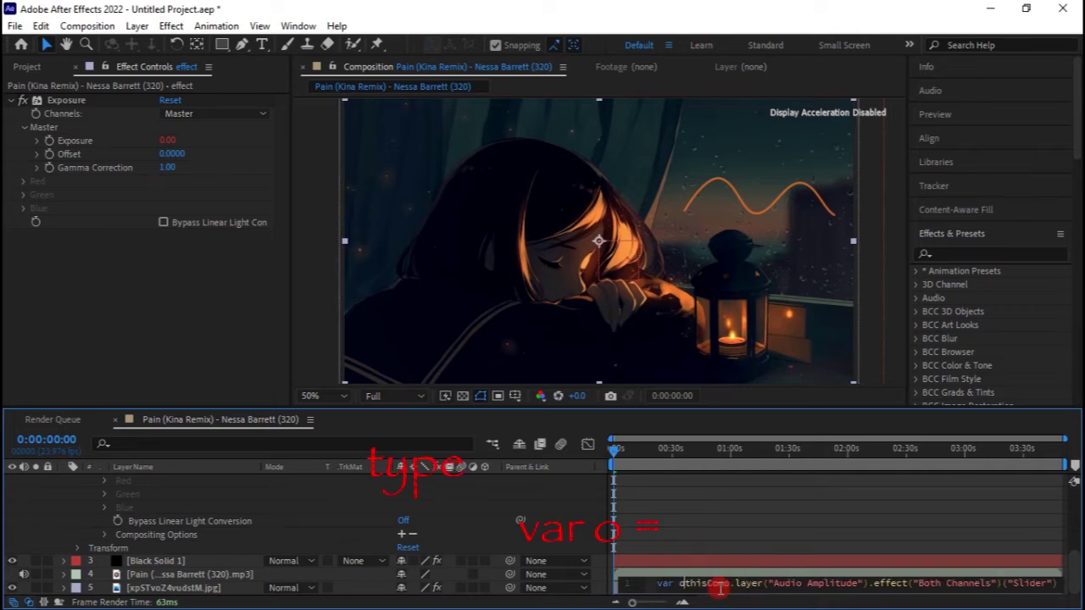
type(" =")
key("End")
key("Return")
type("linear")
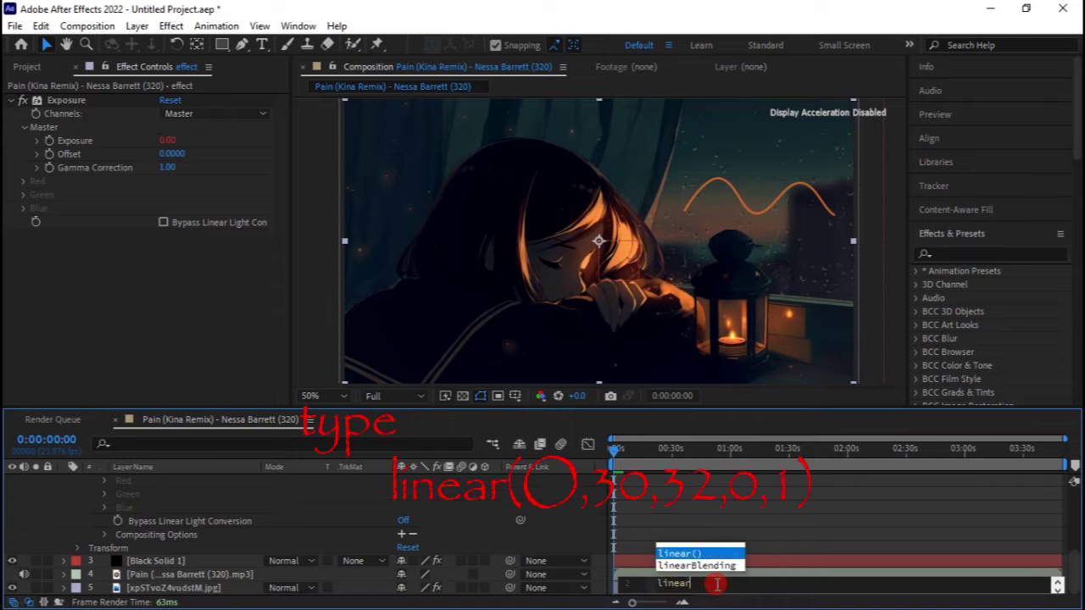
type("(")
type("d")
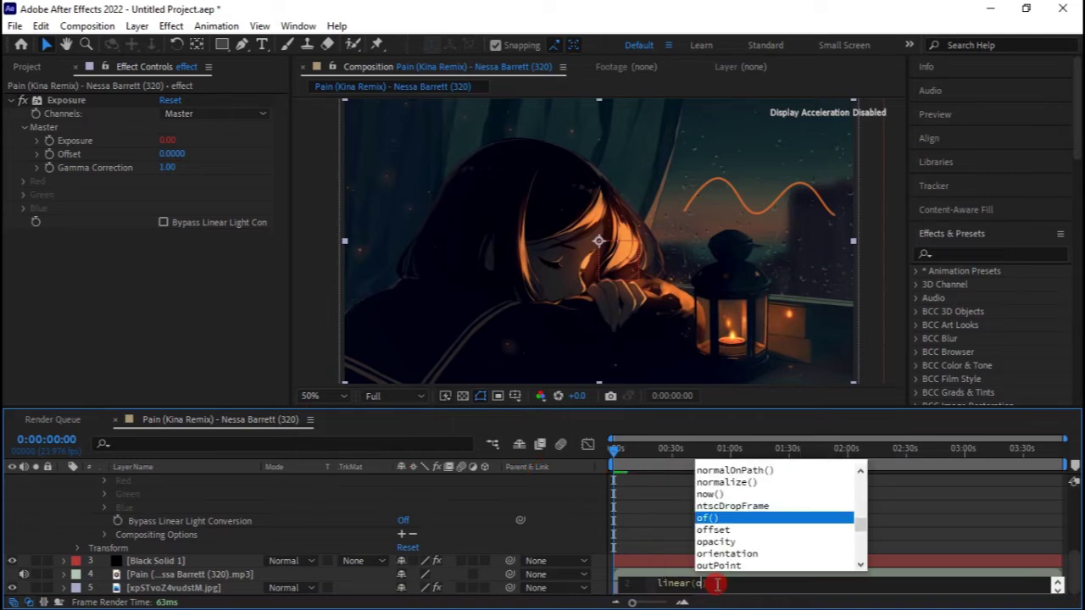
type(",30,32,0,4")
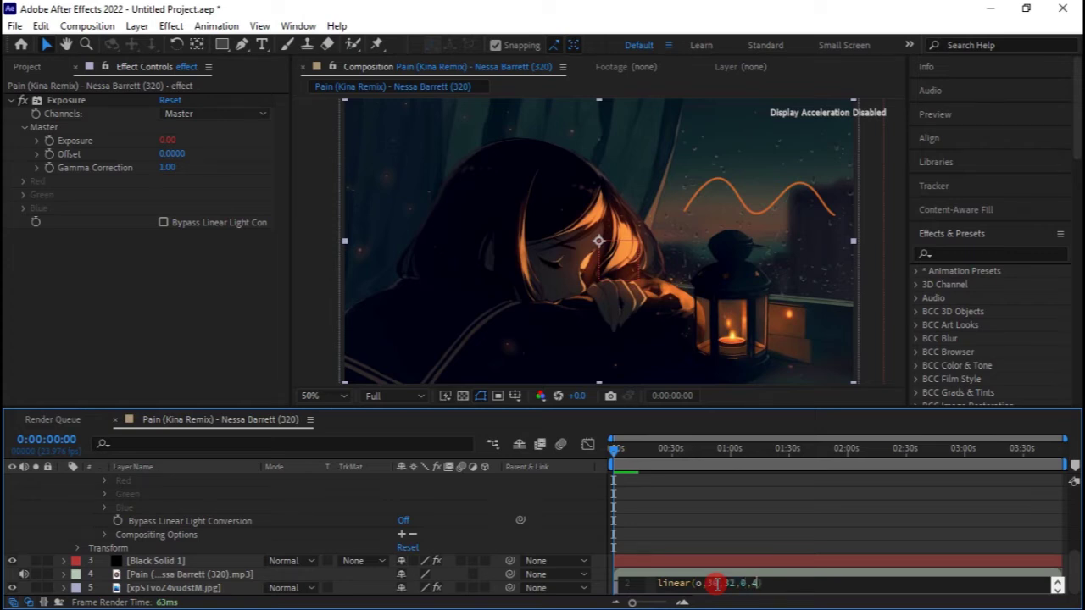
left_click(727, 540)
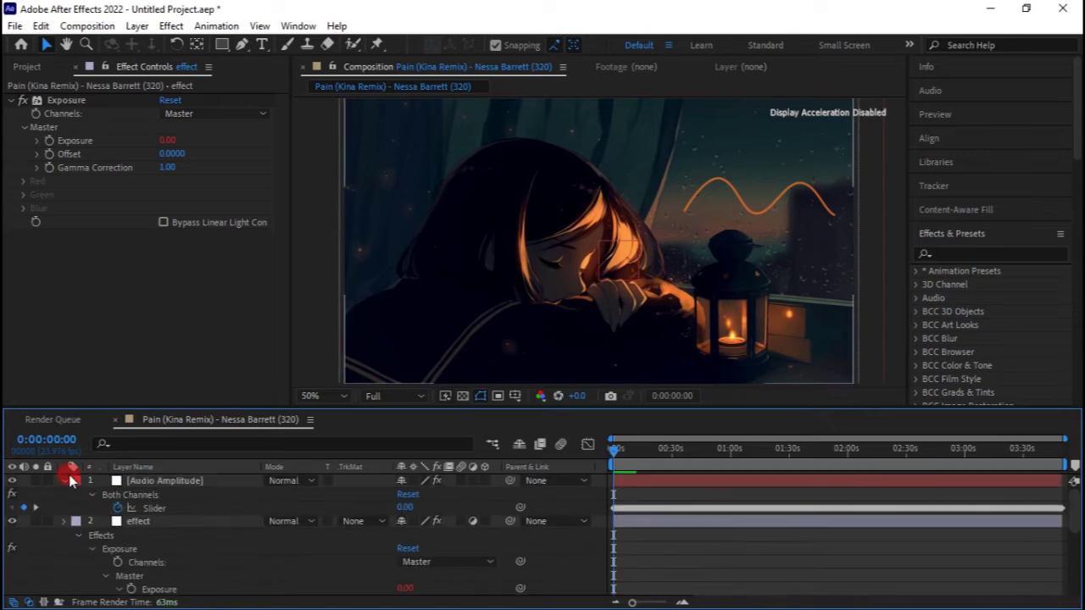
Preview brightness at 0:00:44:22, then reopen and edit the end of the Exposure expression
left_click(64, 481)
left_click_drag(674, 462, 696, 447)
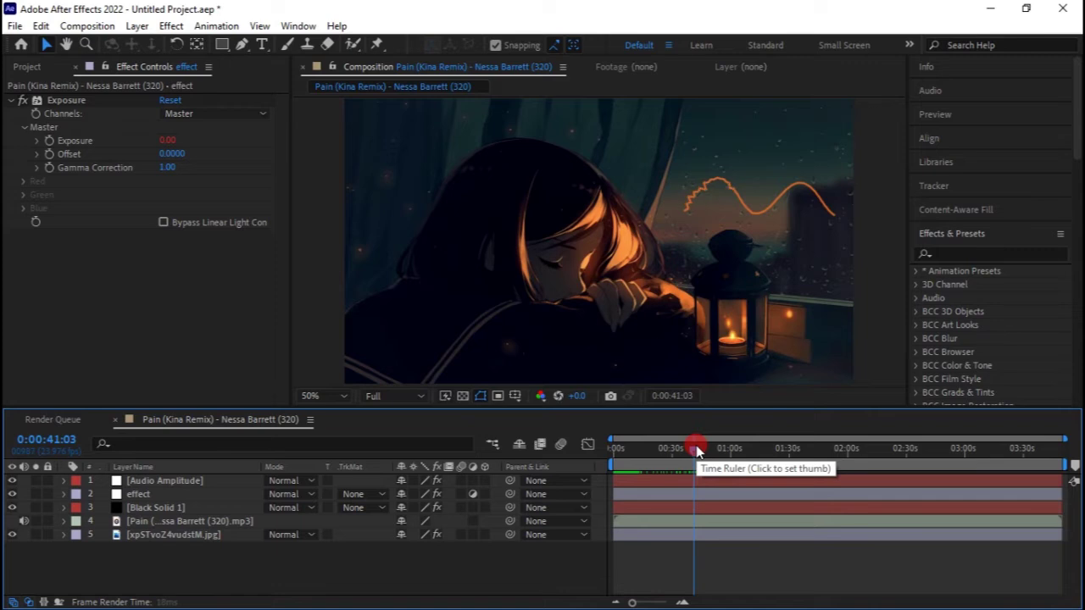
left_click_drag(696, 449, 699, 447)
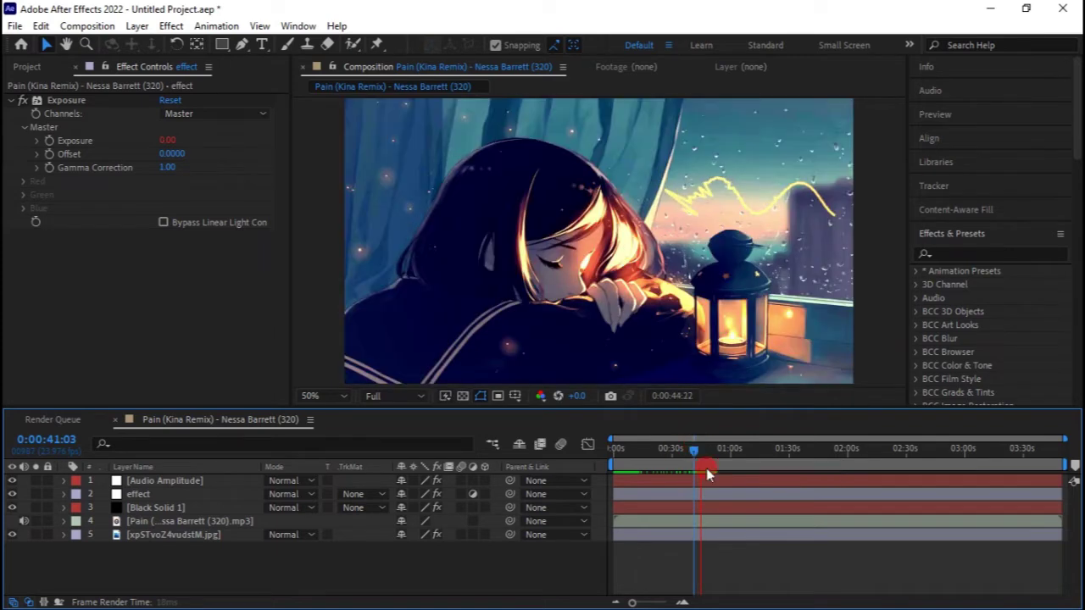
left_click(174, 481)
left_click(152, 494)
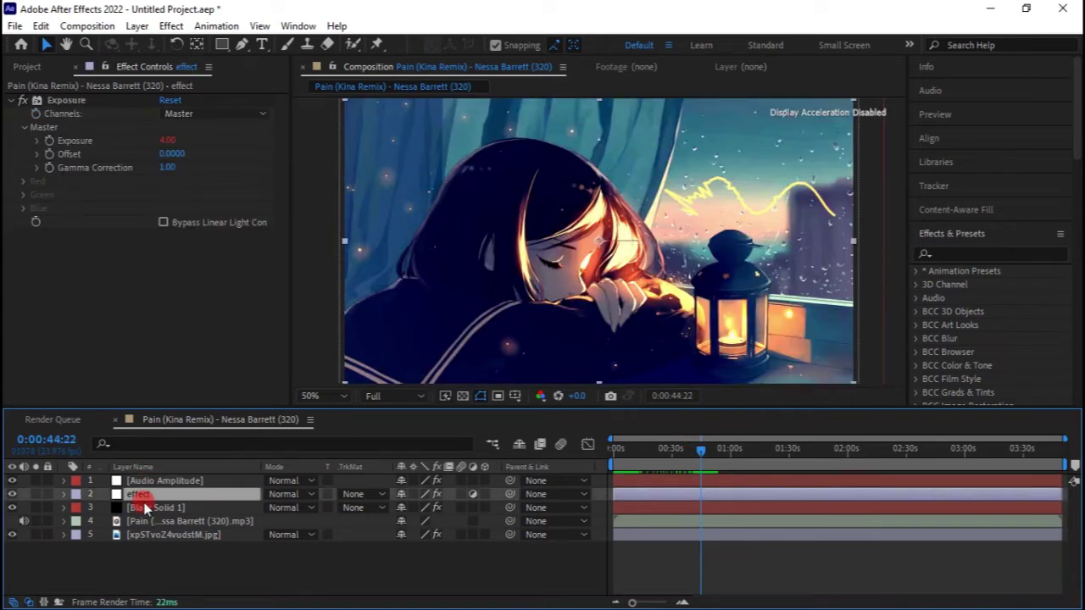
key("e")
key("e")
scroll(618, 495, "down", 2)
left_click(722, 492)
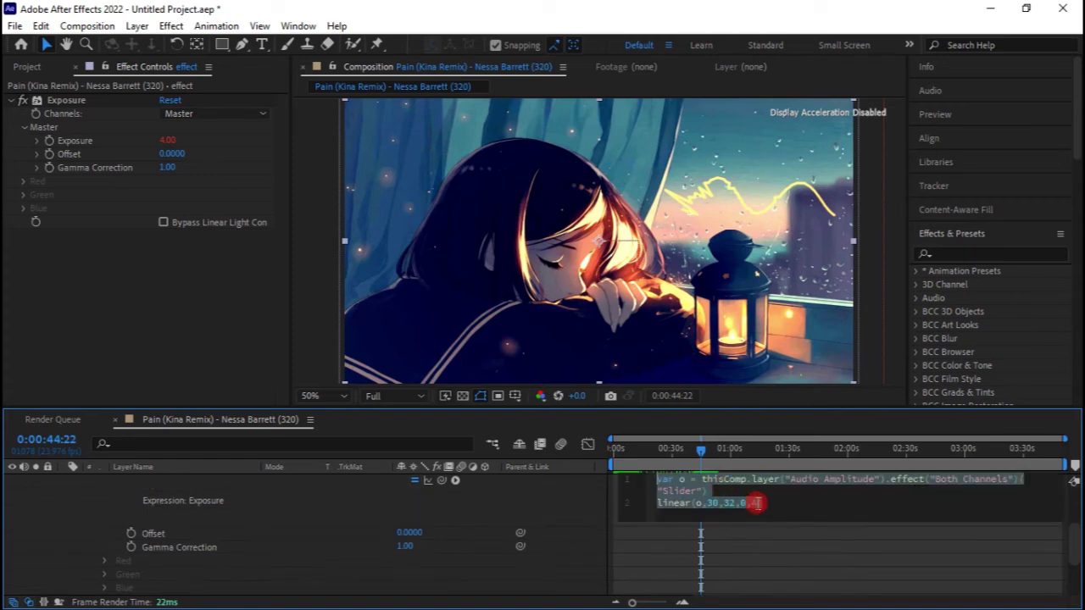
left_click(753, 504)
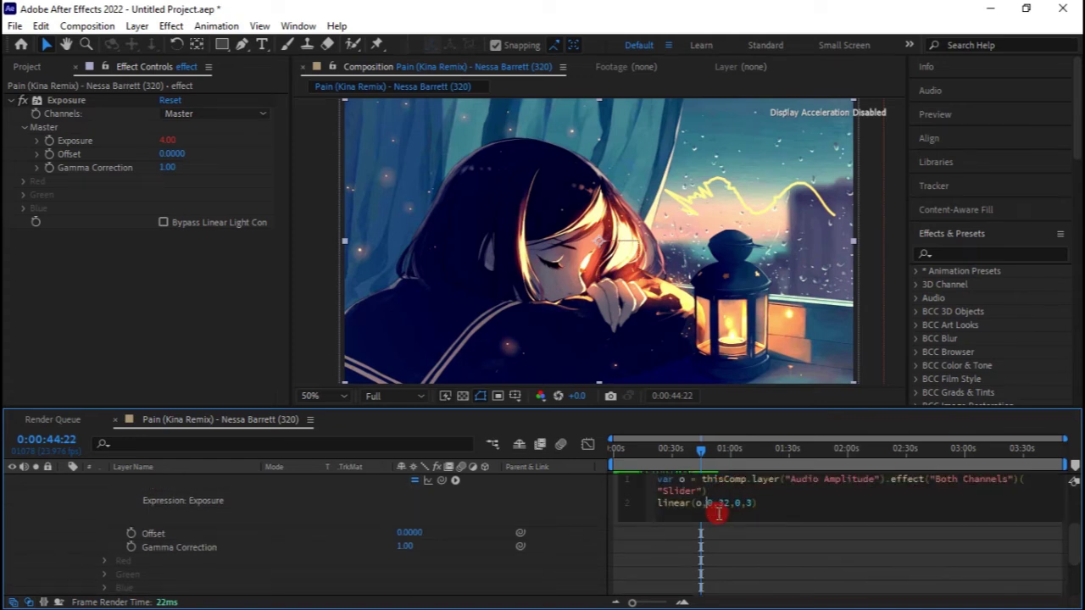
left_click(811, 516)
At about 39 seconds, retype the first input-range number in the expression
left_click(690, 451)
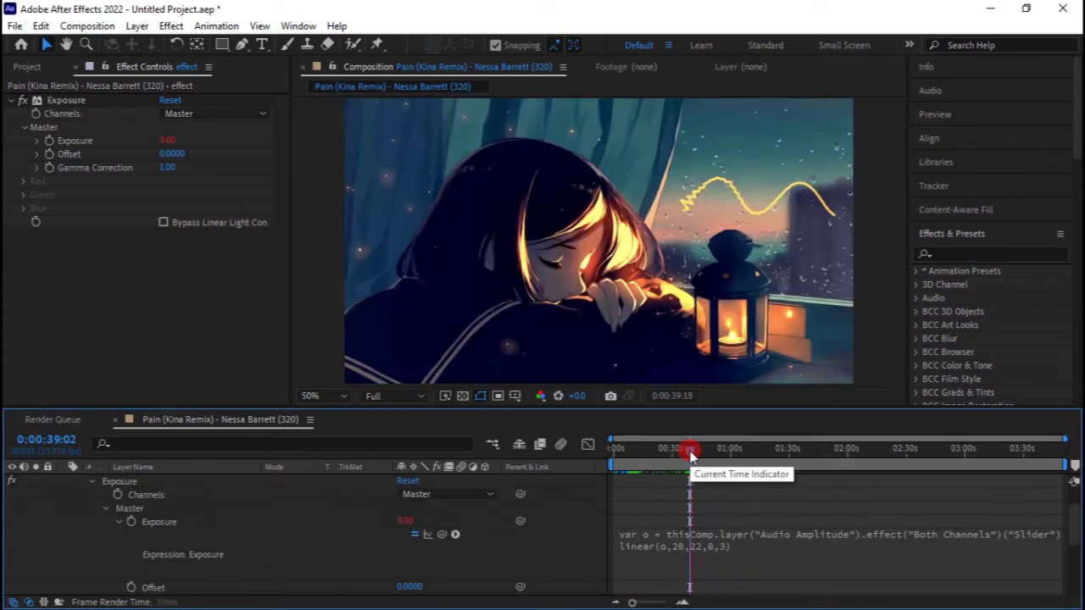
left_click(715, 560)
left_click(716, 559)
double_click(715, 559)
type("10")
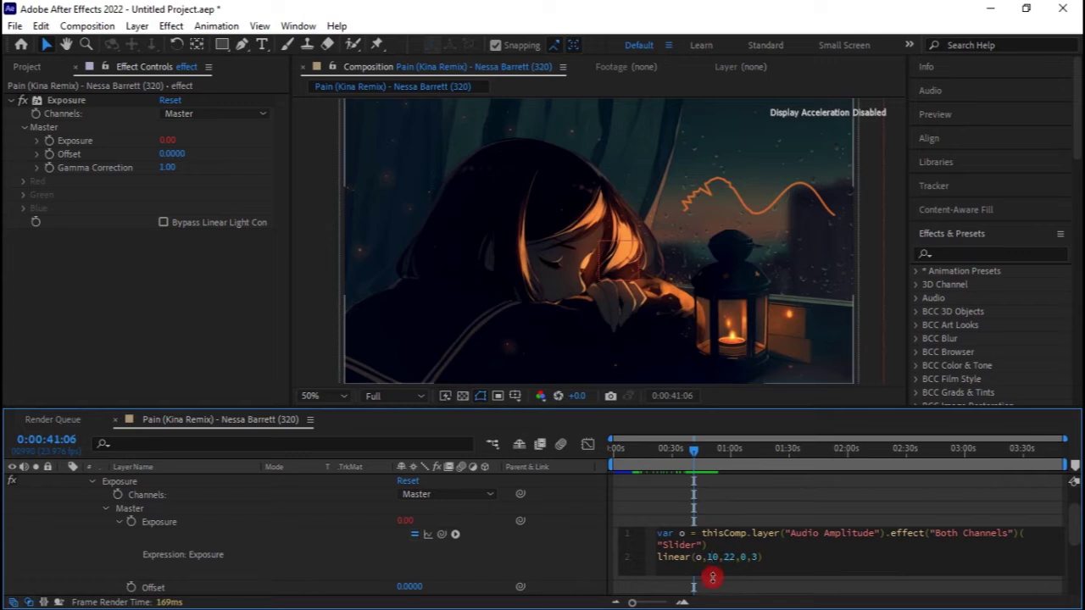
type("0")
type("4")
left_click(783, 521)
Fix the input value from 400 to 40, giving linear(o,40,42,0,4), and recheck the flash near 44 seconds
left_click_drag(701, 452, 722, 454)
left_click(757, 555)
left_click(763, 557)
type("4")
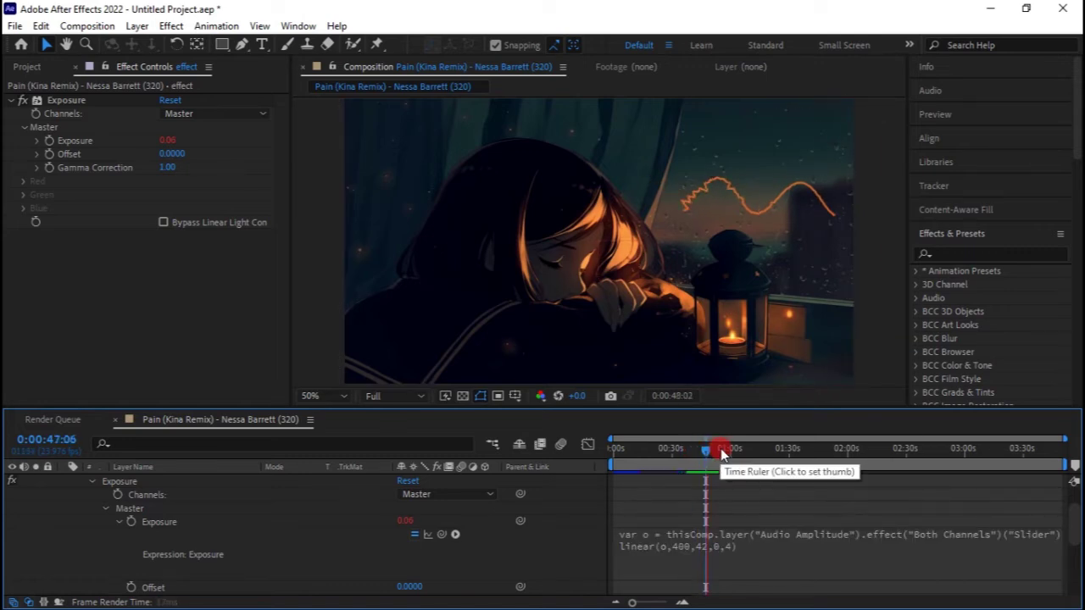
left_click(684, 550)
left_click(714, 557)
key("BackSpace")
left_click(708, 452)
left_click_drag(707, 455, 696, 456)
scroll(71, 501, "down", 3)
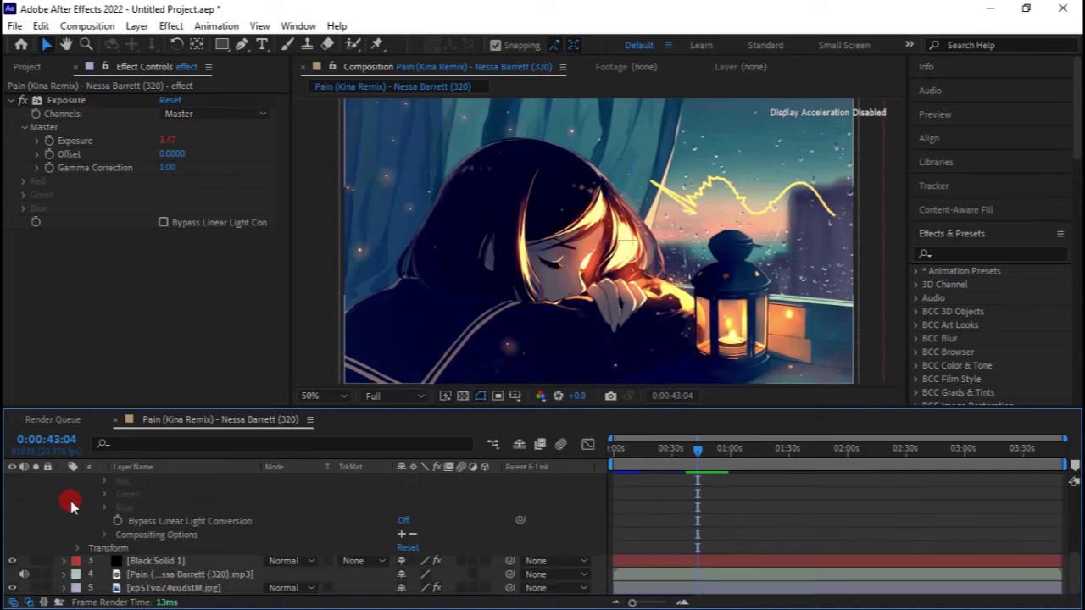
Move the Audio Amplitude and effect layers below the music track
scroll(70, 508, "up", 5)
left_click(63, 494)
left_click(135, 480)
left_click_drag(136, 480, 145, 527)
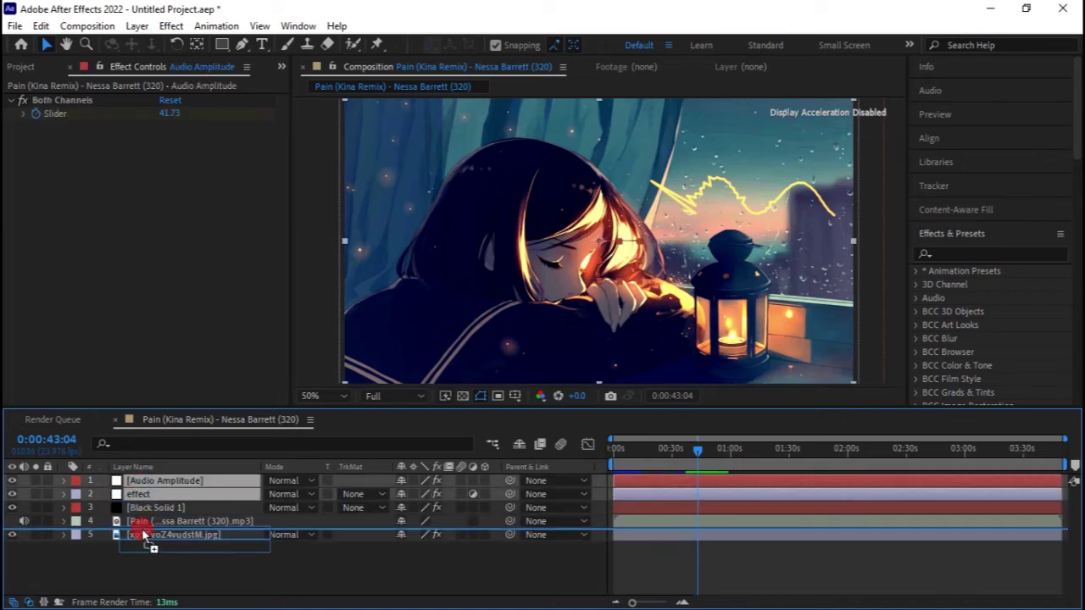
left_click(666, 568)
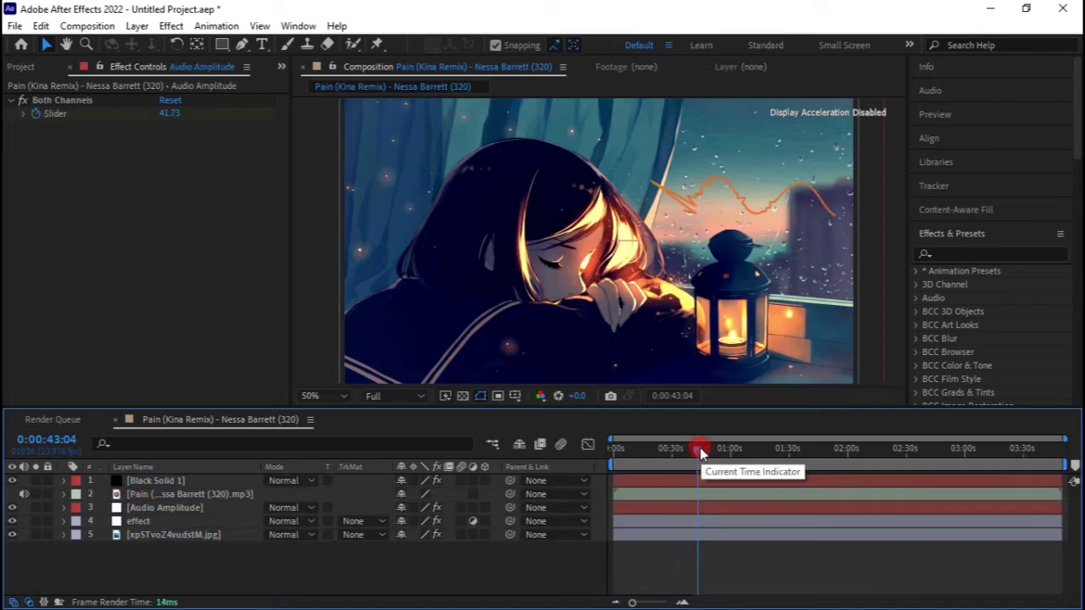
Change the effect layer's Exposure expression to linear(o,40,42,0,2), capping the flash at 2
left_click(140, 521)
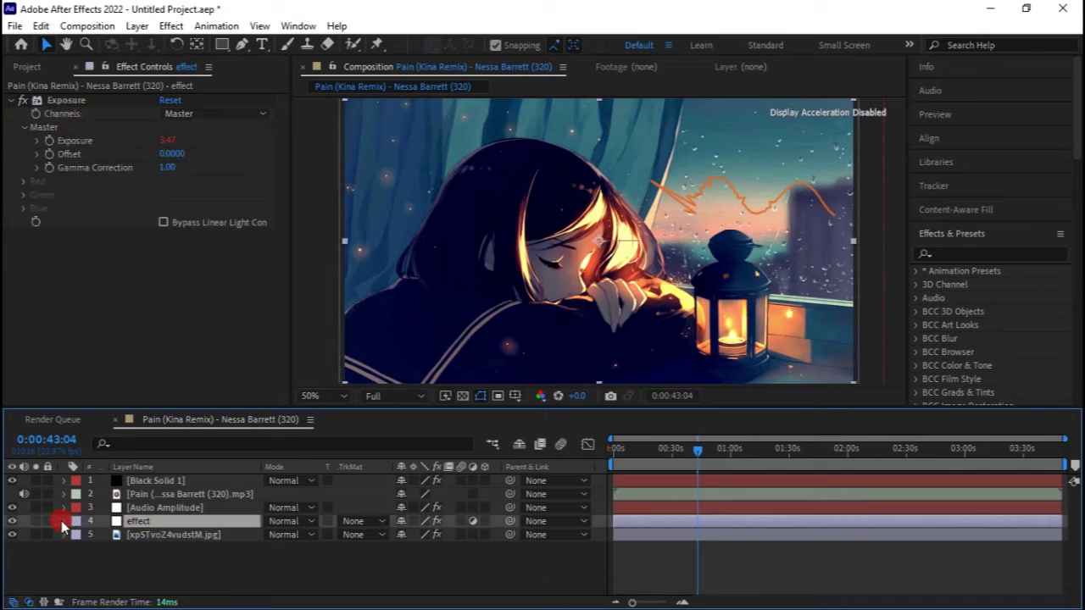
key("e")
key("e")
left_click(754, 575)
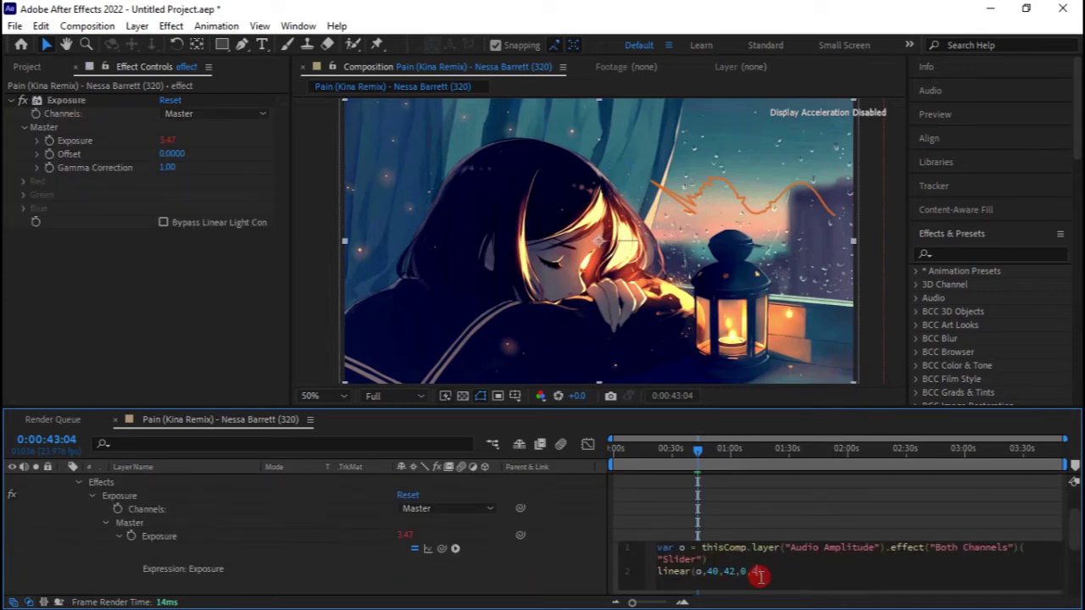
left_click(745, 512)
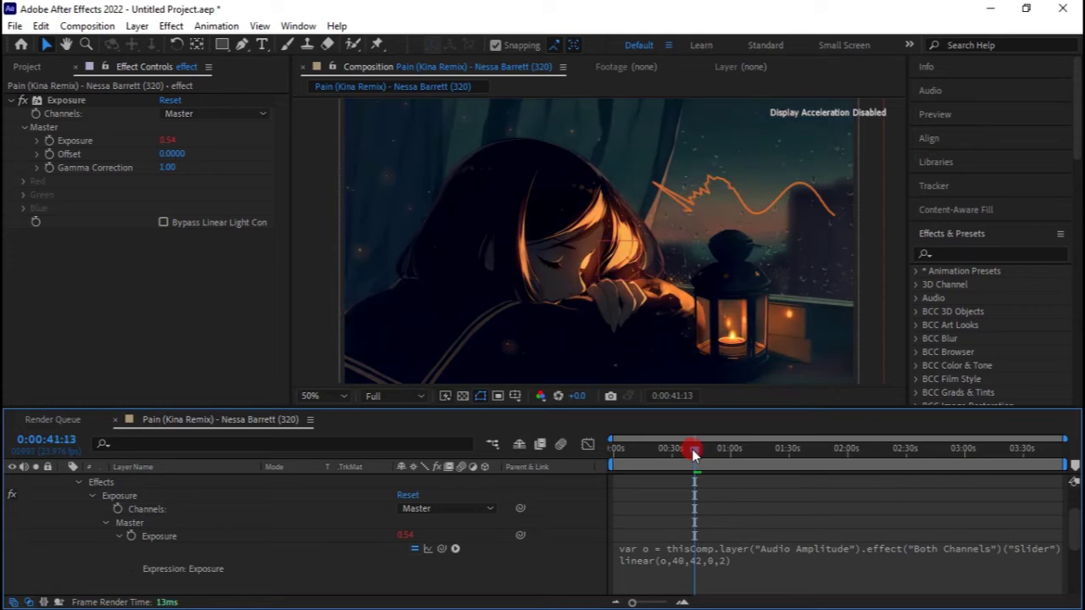
Collapse the effect layer's properties and scrub through the start of the composition
left_click_drag(700, 449, 612, 447)
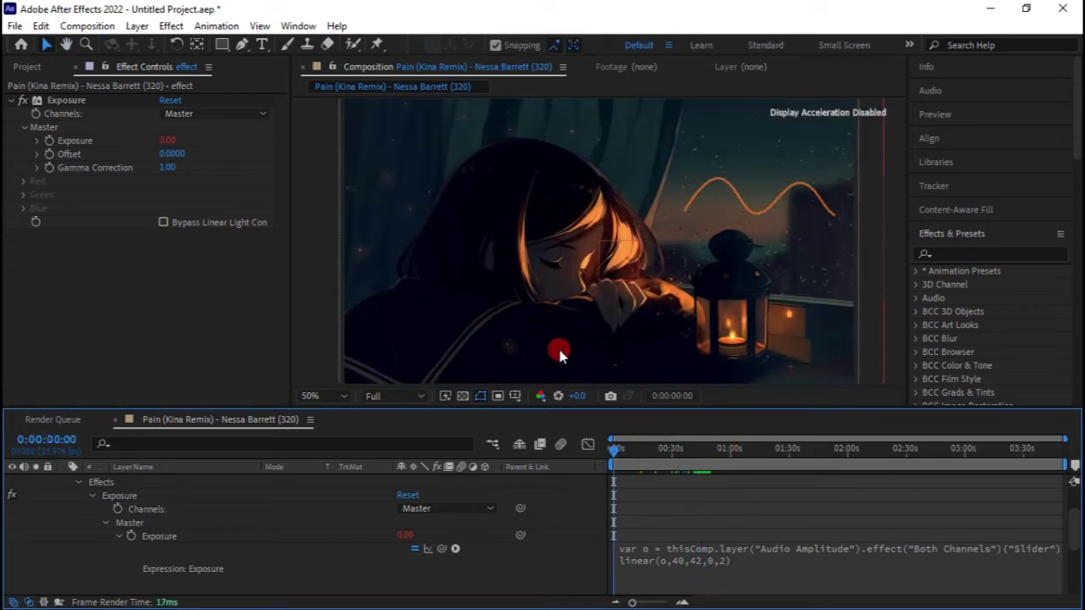
scroll(77, 513, "up", 3)
left_click(64, 510)
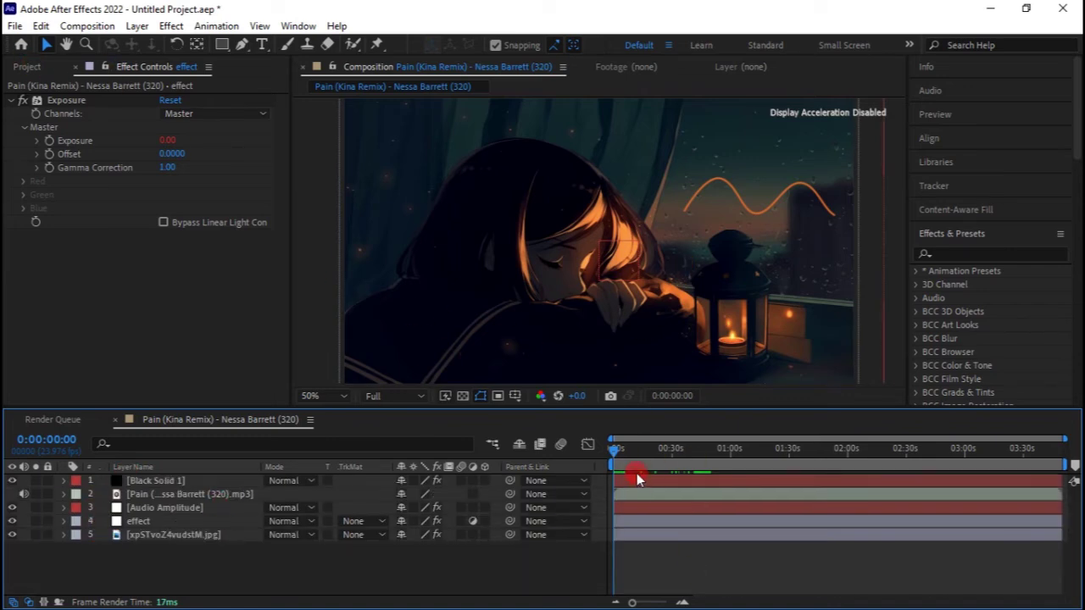
left_click_drag(621, 455, 613, 455)
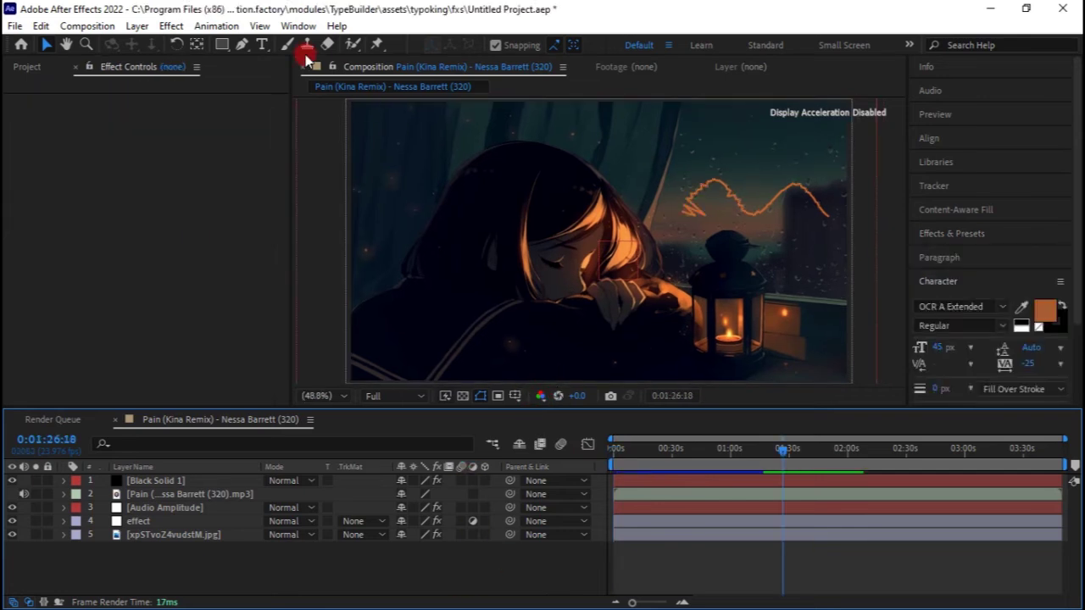
left_click(262, 44)
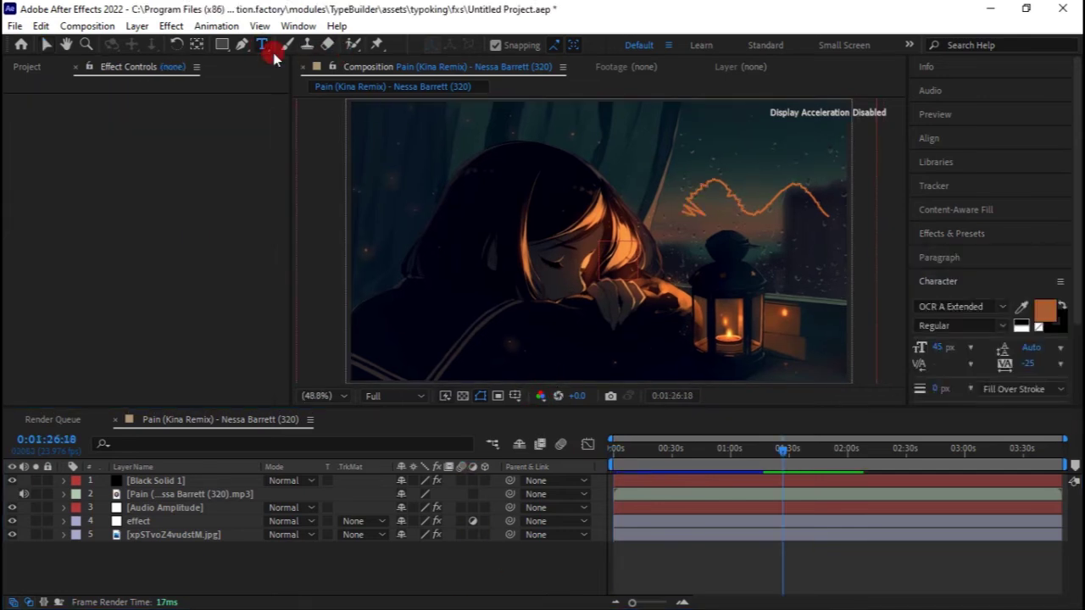
Add a 'pain' text layer near the image's top right
left_click_drag(686, 110, 778, 137)
type("pain")
left_click_drag(733, 141, 736, 118)
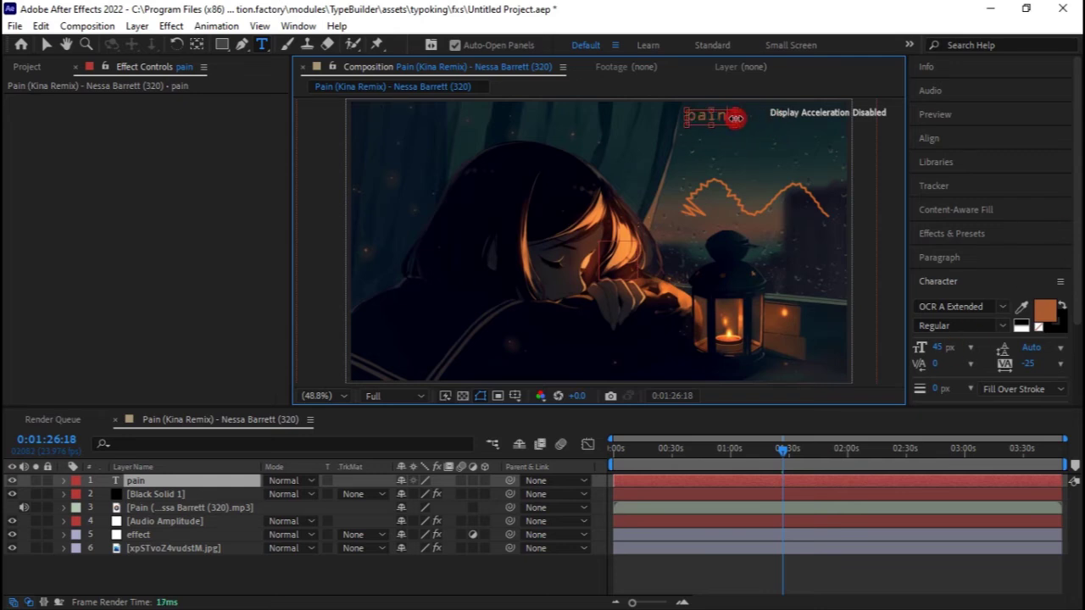
left_click(46, 44)
left_click(718, 363)
Add a second text layer reading 'Nessa Barrett' below the title
key("ctrl+t")
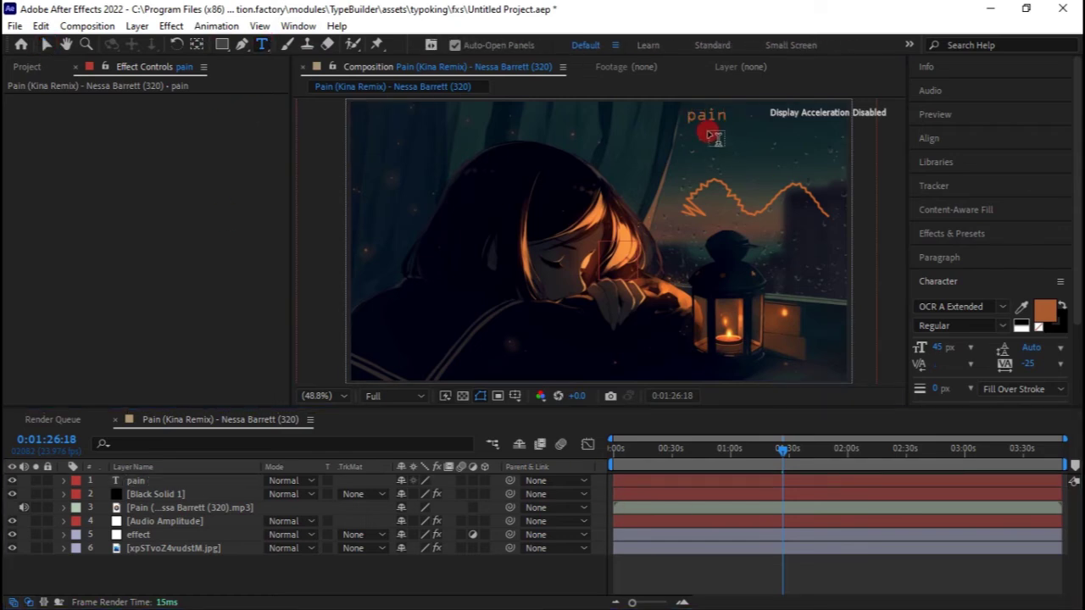
left_click_drag(709, 129, 838, 151)
type("Nessa Barrett")
left_click_drag(688, 142, 708, 116)
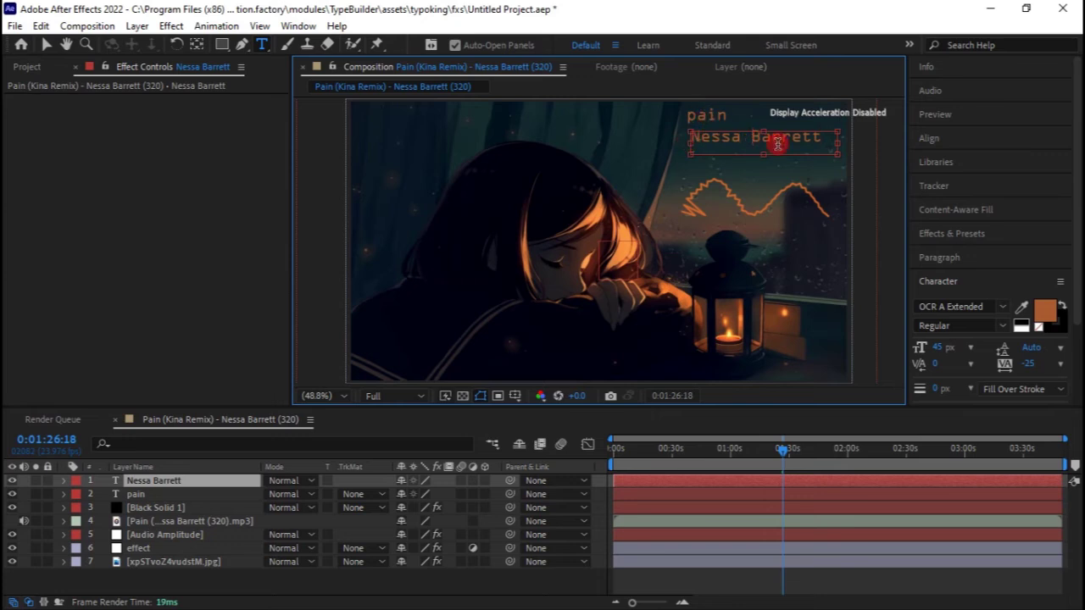
left_click(46, 44)
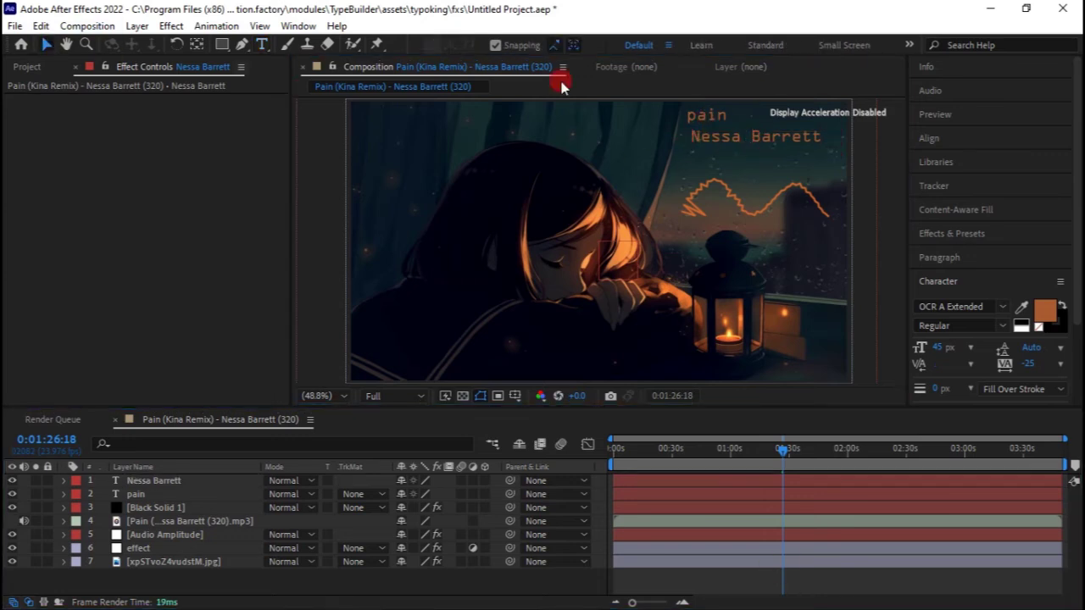
Stack 'pain' above 'Nessa Barrett' at the image's upper right
left_click_drag(702, 113, 725, 122)
left_click(762, 136)
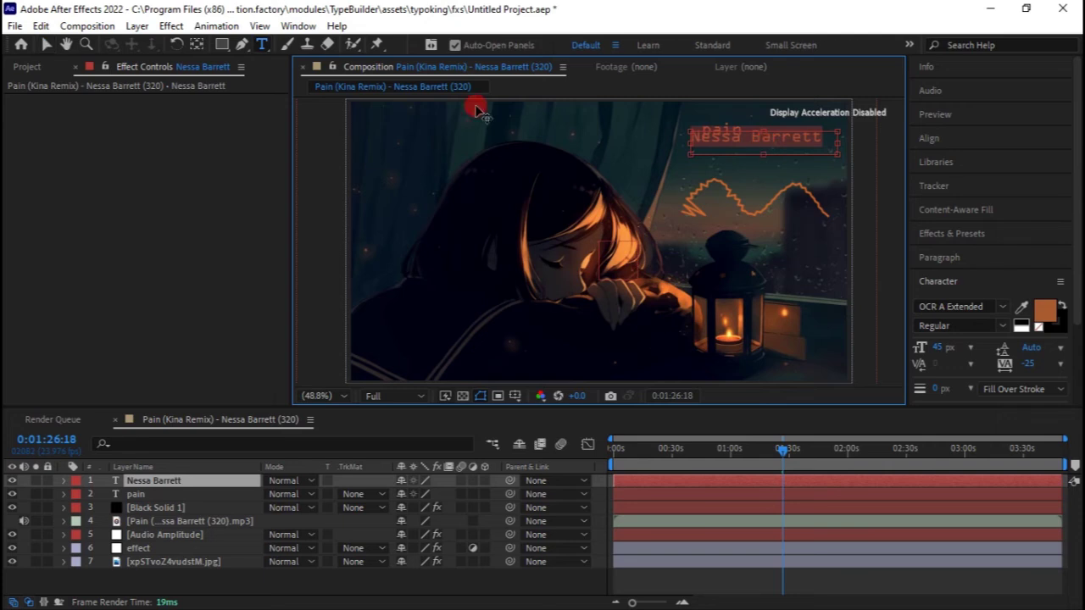
left_click_drag(792, 149, 805, 163)
mouse_move(722, 129)
left_mouse_down()
mouse_move(750, 123)
mouse_move(719, 127)
mouse_move(735, 155)
left_mouse_up()
left_click(782, 574)
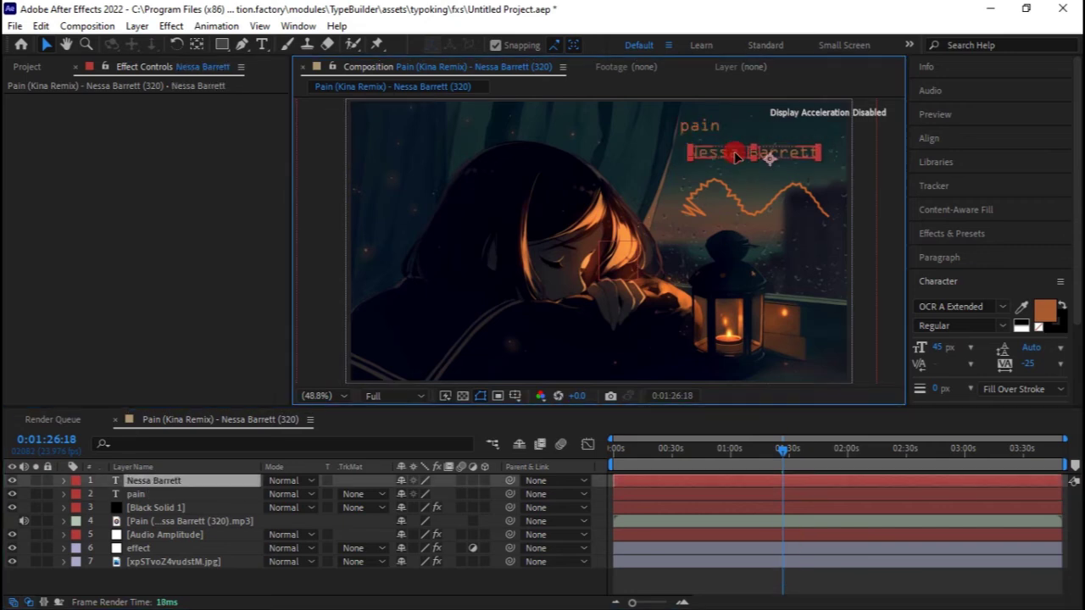
Set the font of both 'pain' and 'Nessa Barrett' to Papyrus
double_click(702, 125)
left_click(1002, 306)
left_click(976, 456)
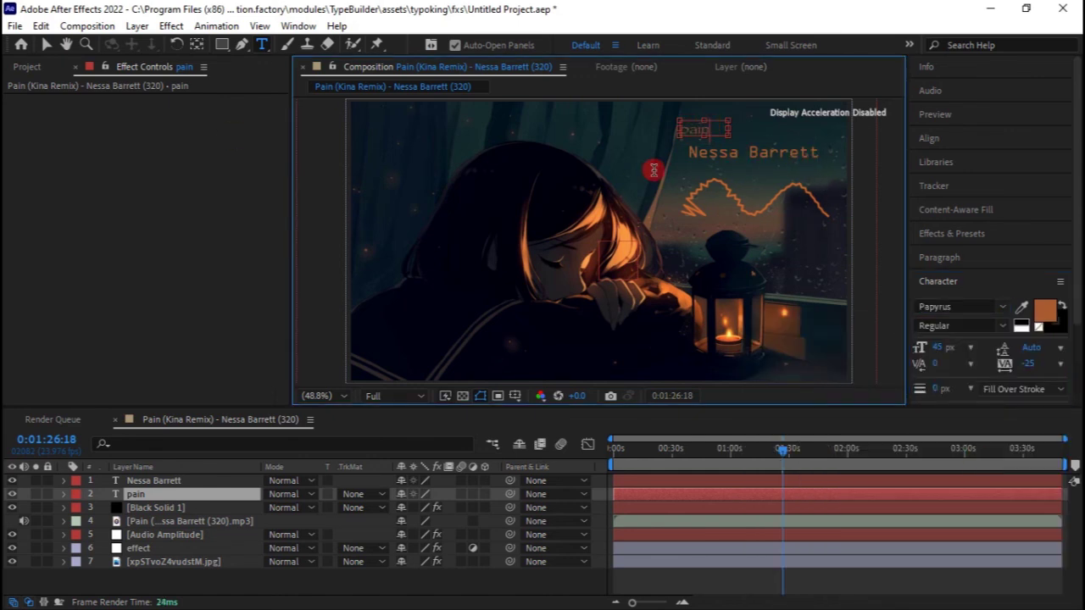
double_click(744, 480)
left_click(1003, 306)
left_click(983, 455)
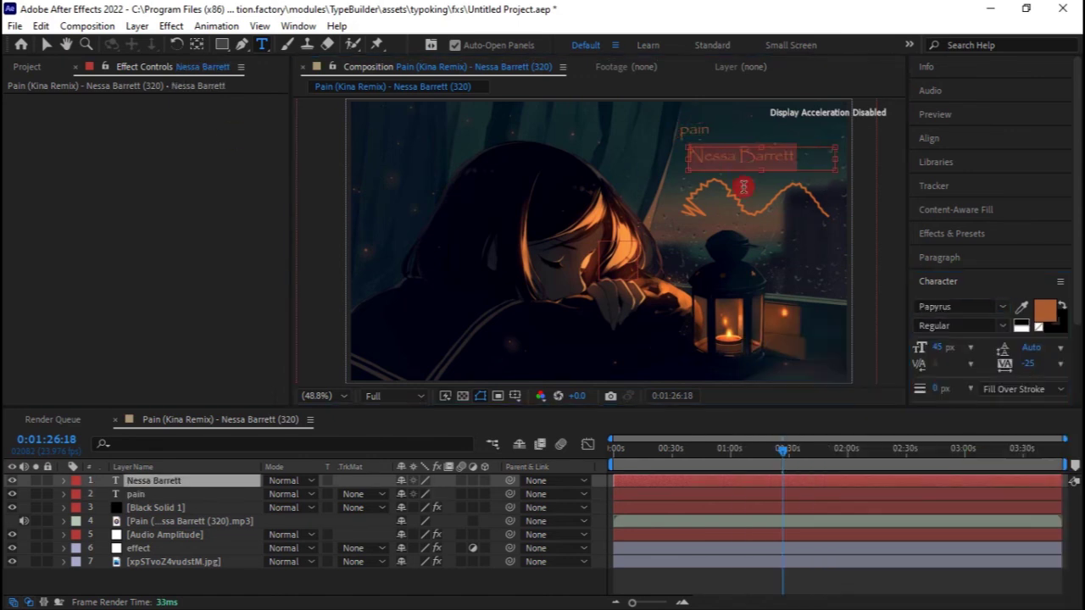
left_click(47, 44)
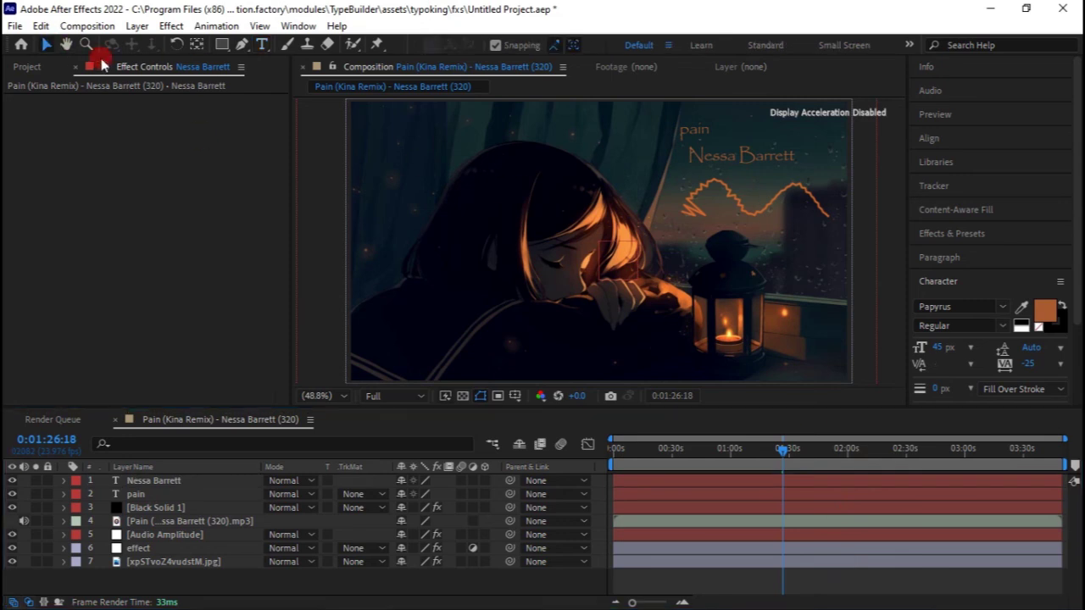
left_click(738, 158)
Adjust the Nessa Barrett layer's position to sit closer under 'pain'
left_click_drag(737, 158, 734, 164)
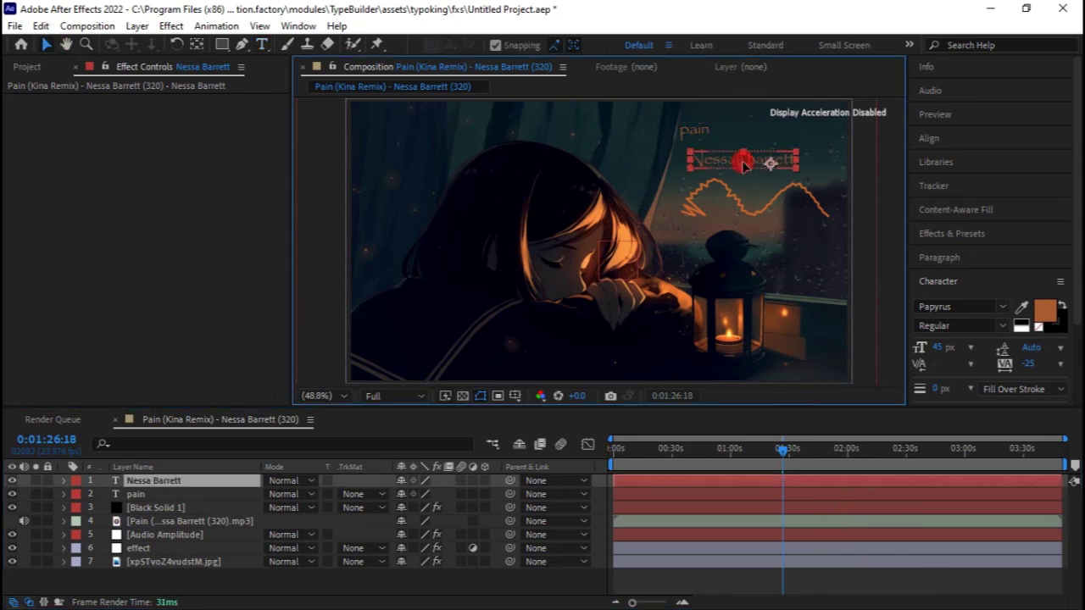
key("p")
mouse_move(436, 493)
left_mouse_down()
mouse_move(413, 491)
mouse_move(421, 494)
left_mouse_up()
key("p")
left_click(767, 584)
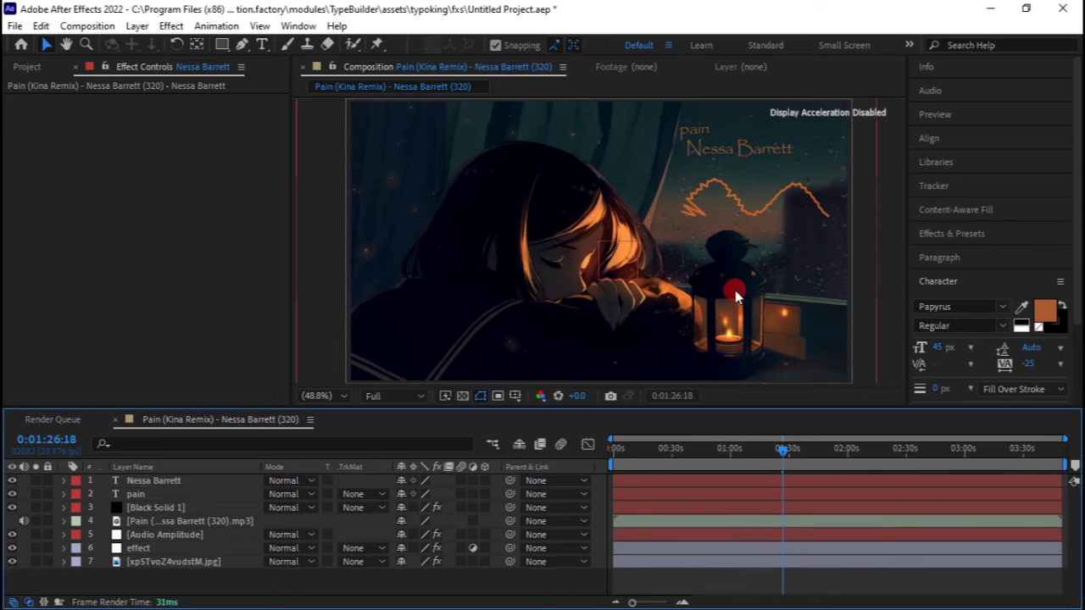
left_click(741, 480)
key("ctrl+space")
Apply Deep Glow to the Nessa Barrett title with radius 200 and exposure 2
type("dee")
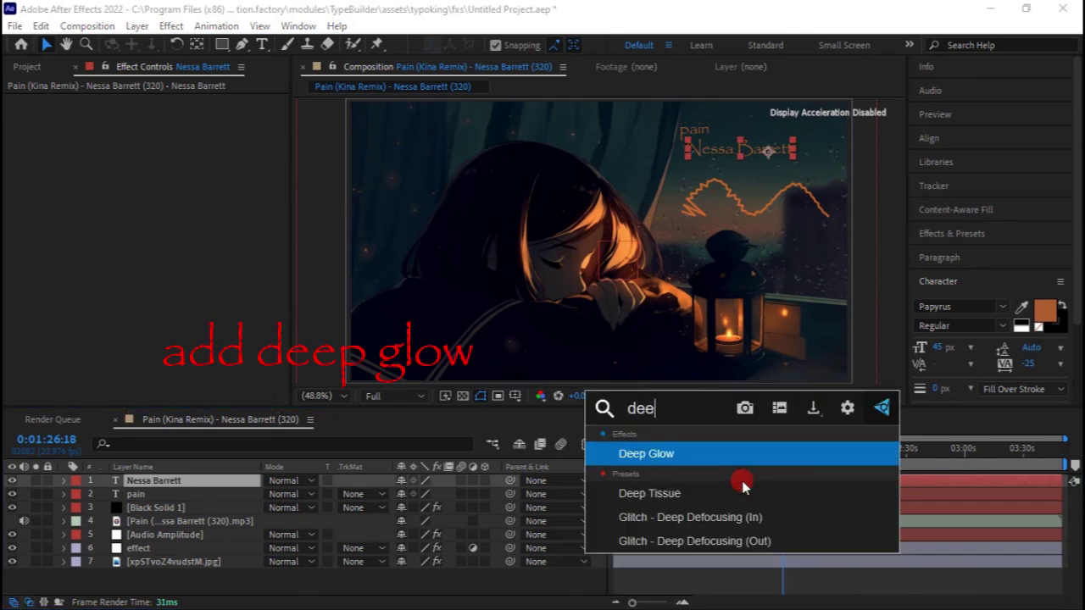
left_click(702, 458)
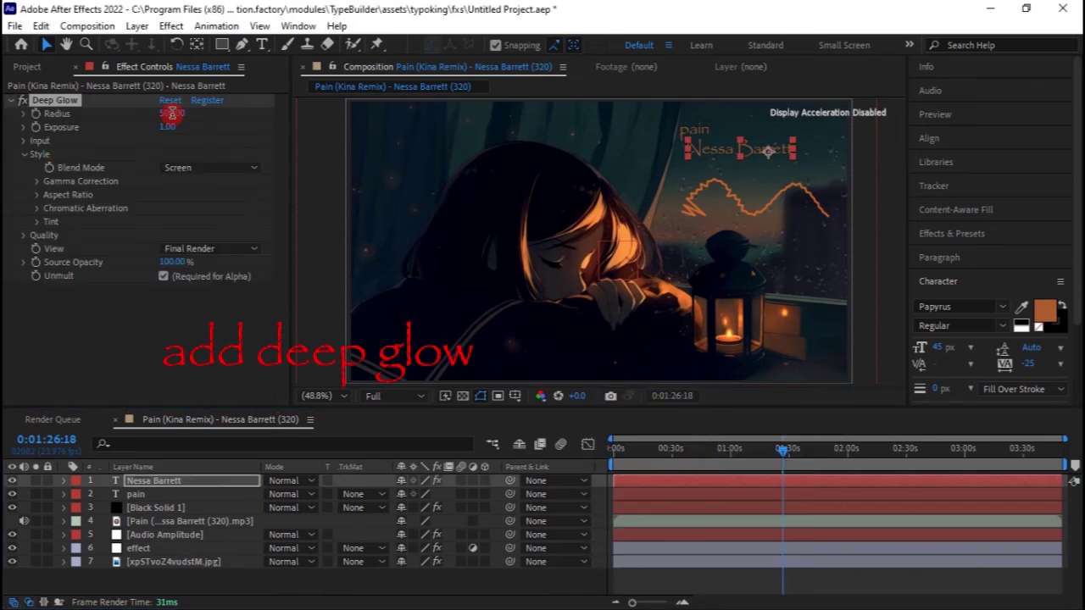
left_click_drag(172, 113, 191, 148)
left_click(168, 127)
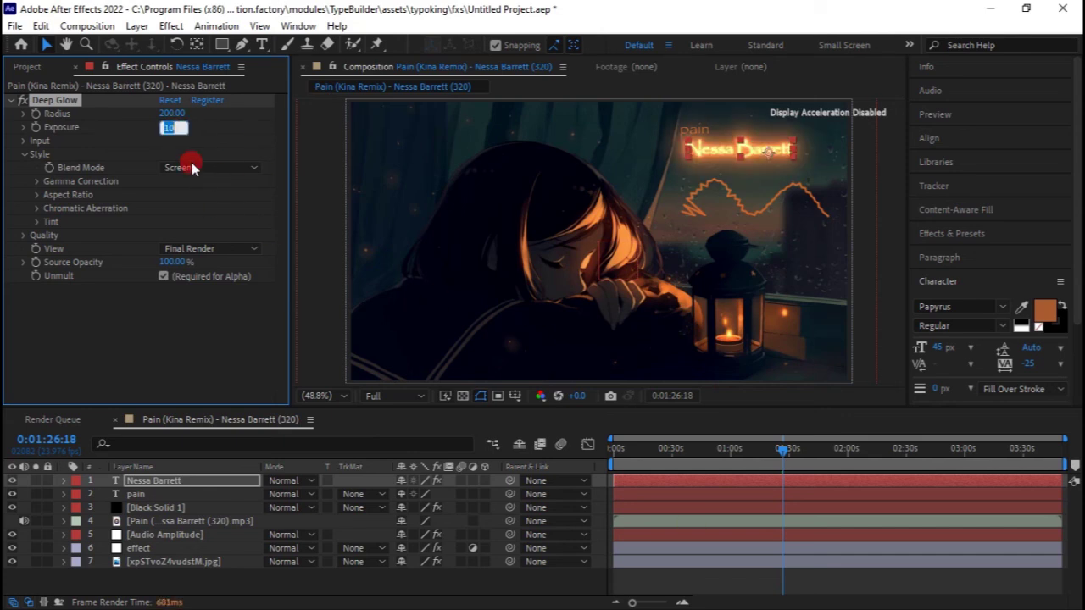
type("3")
left_click(194, 163)
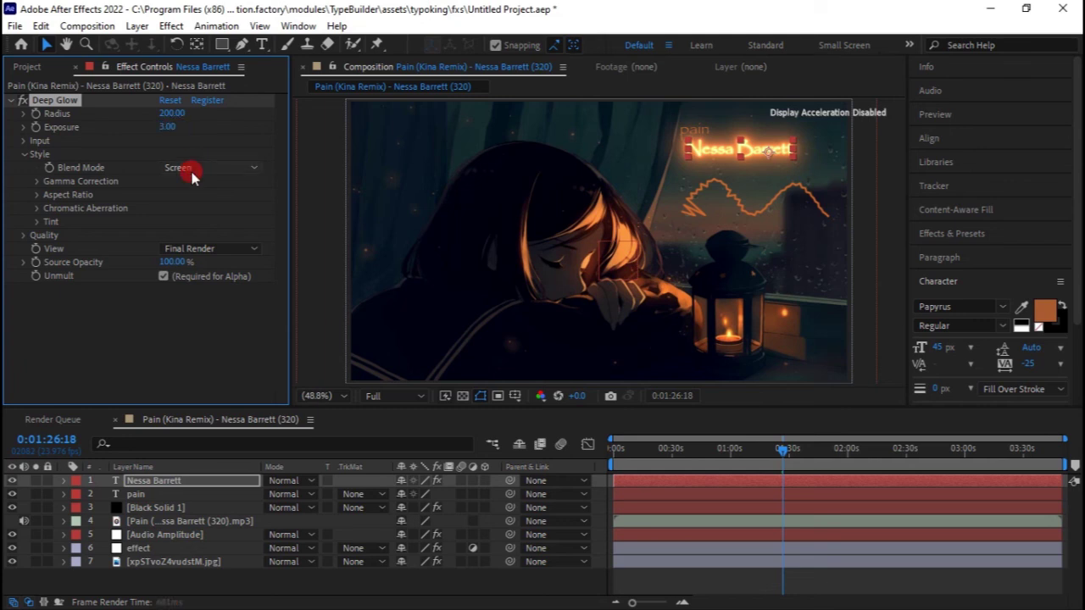
type("2")
key("Return")
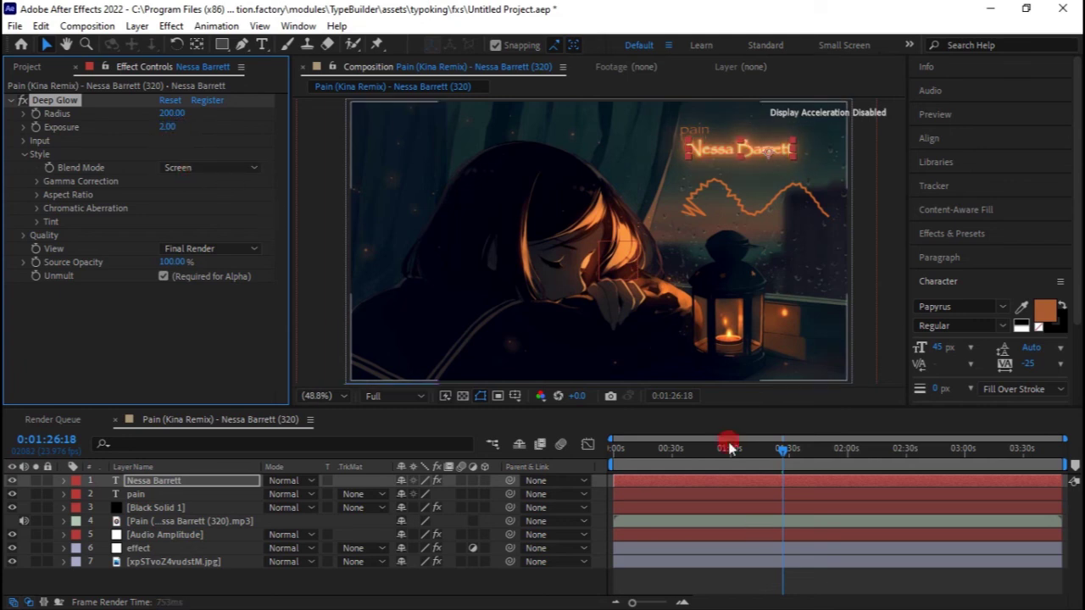
left_click(800, 582)
Apply Deep Glow to the 'pain' title with radius 200 and exposure 2
left_click(737, 481)
left_click(738, 494)
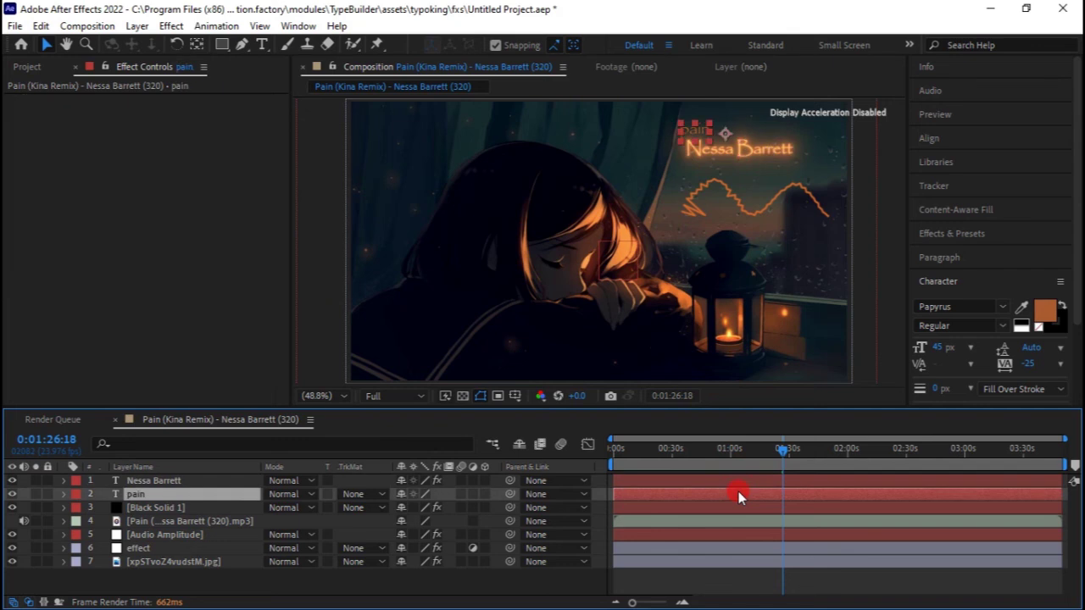
key("ctrl+space")
type("deep")
key("Return")
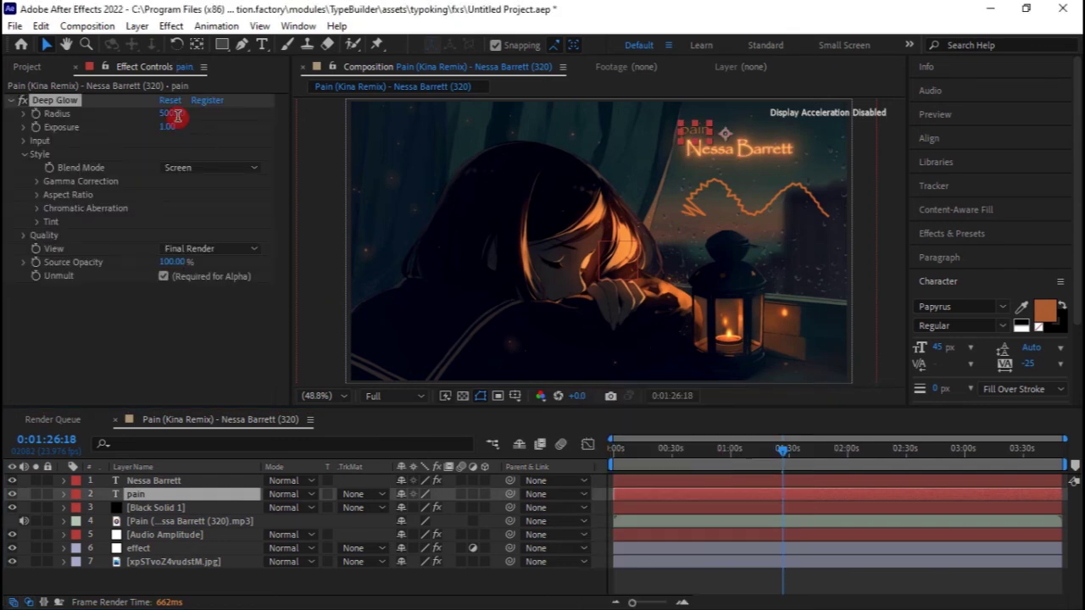
left_click(175, 115)
left_click(173, 127)
type("2")
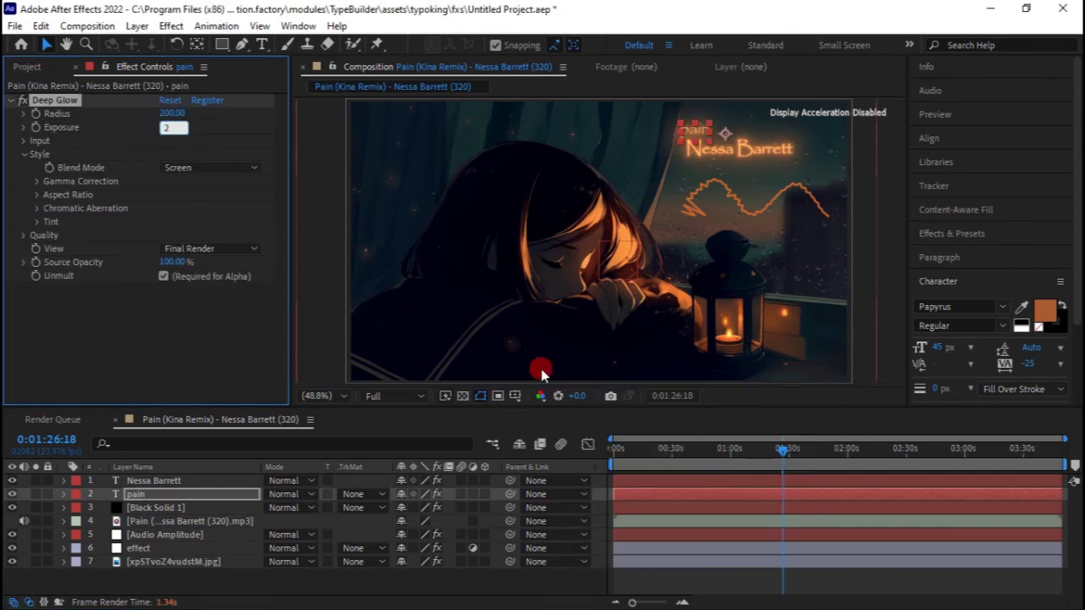
left_click(723, 483)
key("ctrl+v")
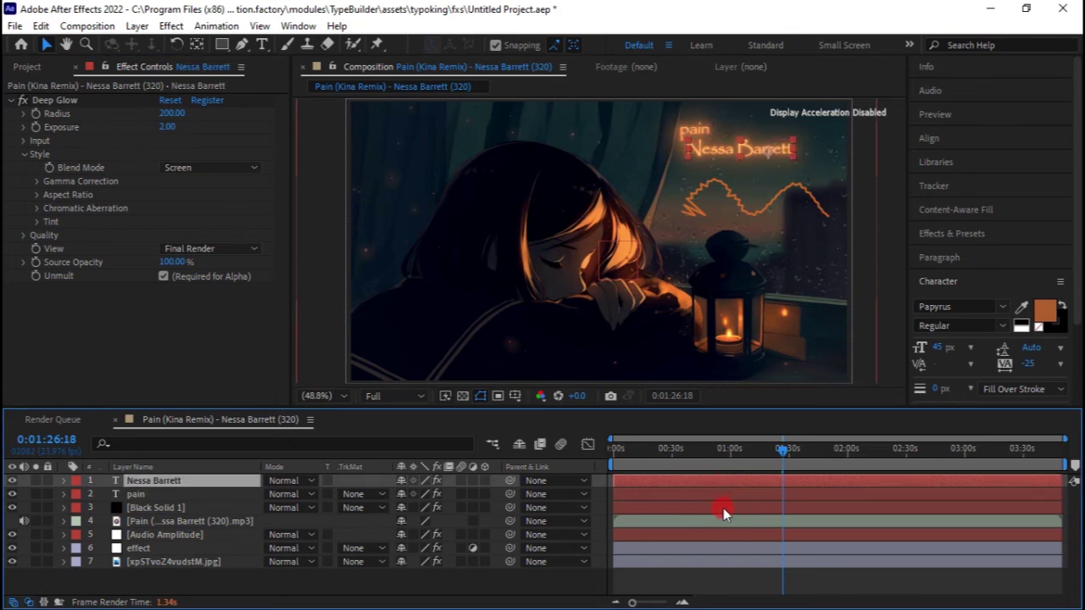
Apply Deep Glow to the waveform's Black Solid 1 with radius 200 and exposure 1
left_click(651, 510)
key("ctrl+space")
type("depp")
key("BackSpace")
key("BackSpace")
key("BackSpace")
type("ee")
left_click(581, 451)
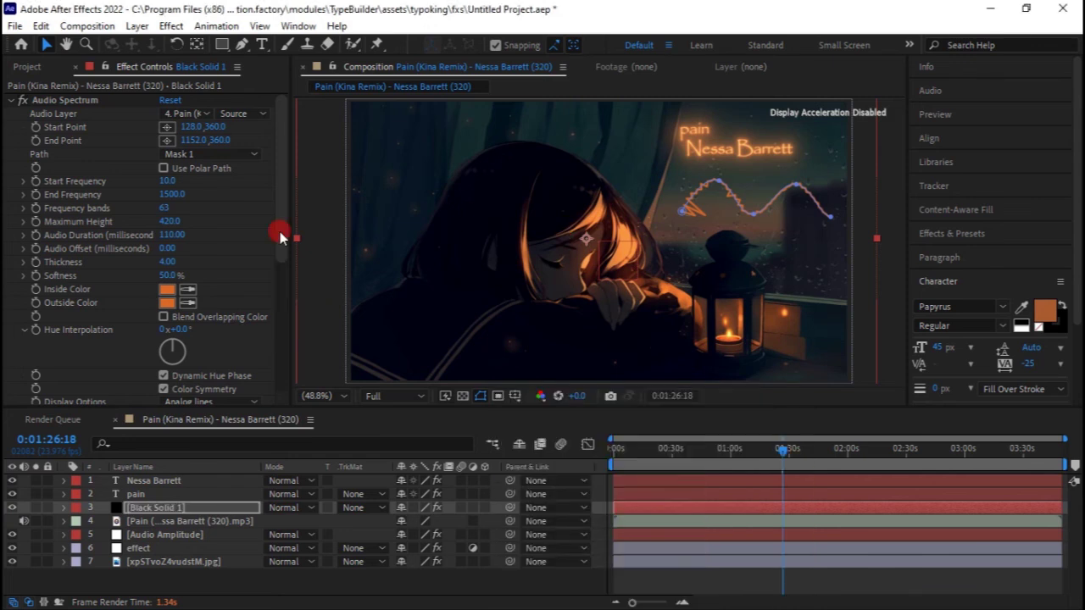
left_click(171, 290)
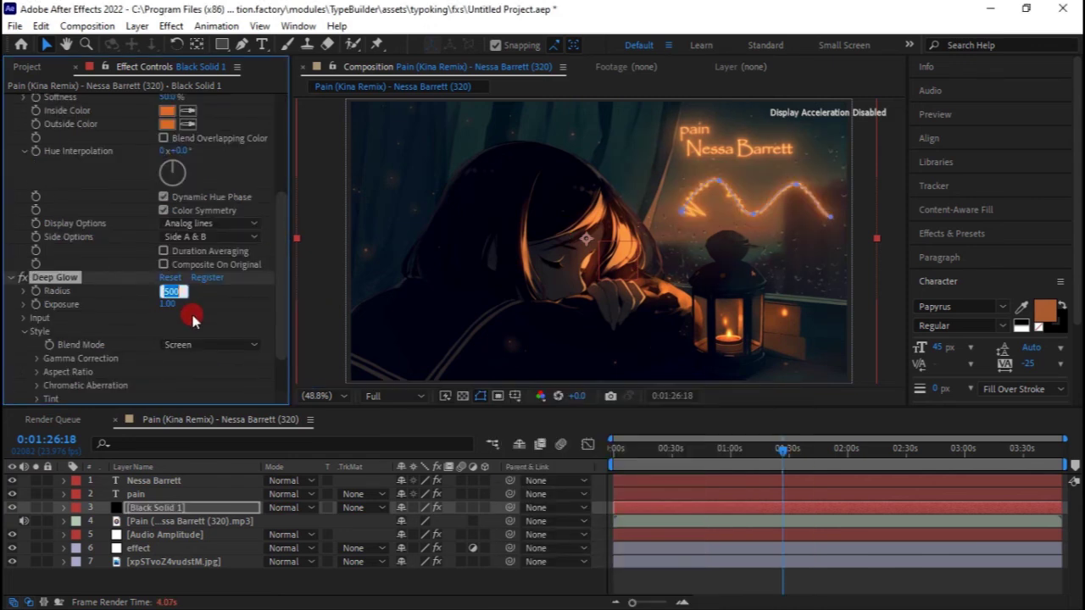
left_click(659, 574)
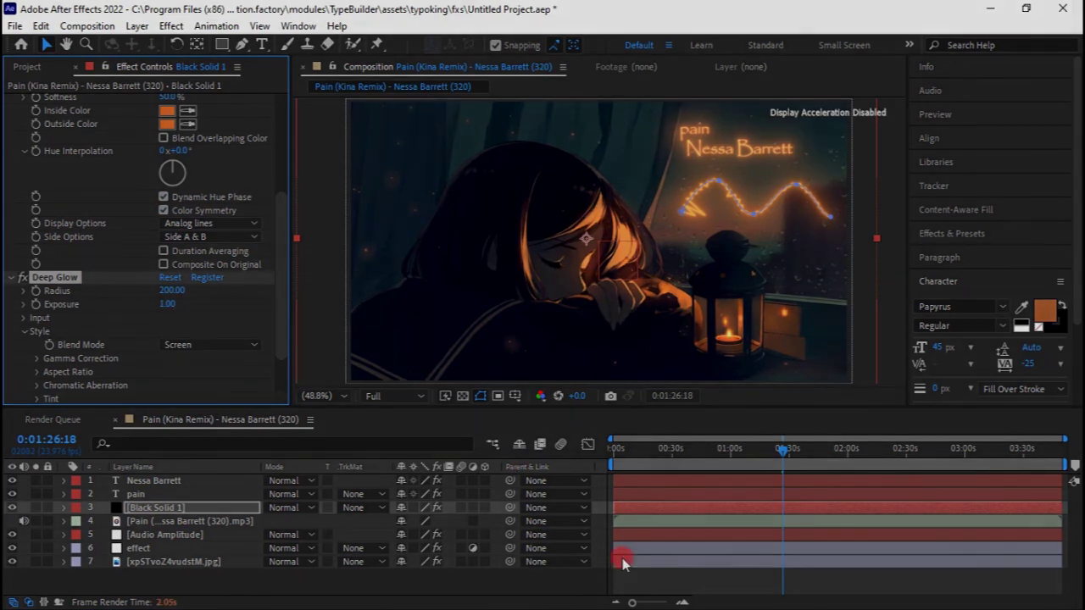